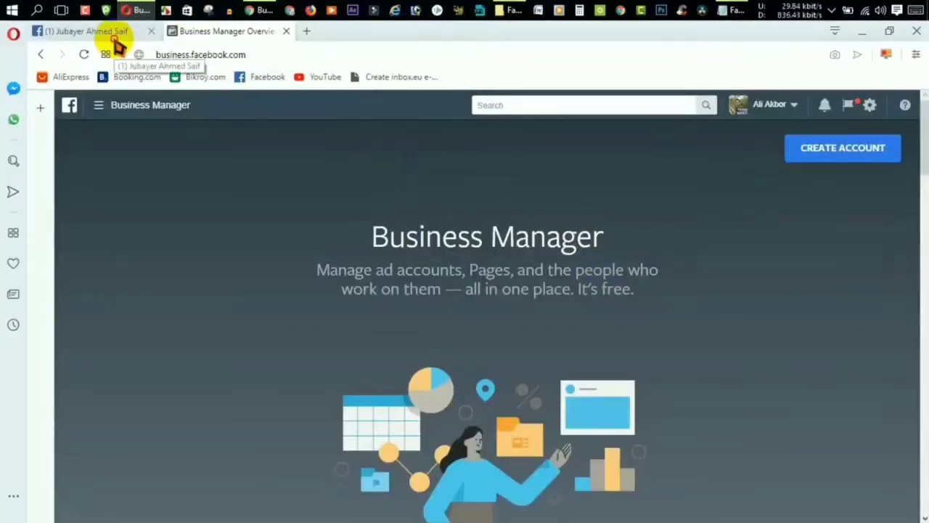
Switch to the browser tab showing a friend's Facebook profile.
left_click(115, 38)
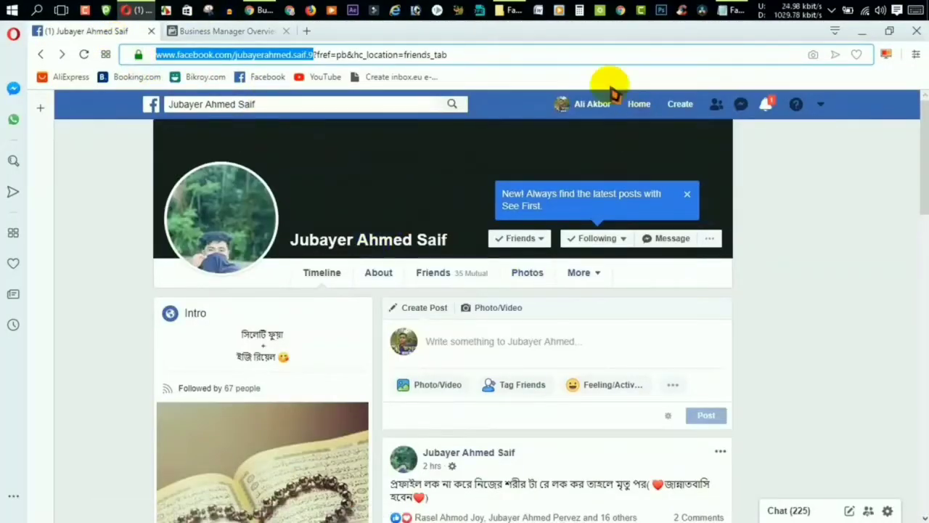
Open your own profile page and close its profile-update tip.
left_click(562, 111)
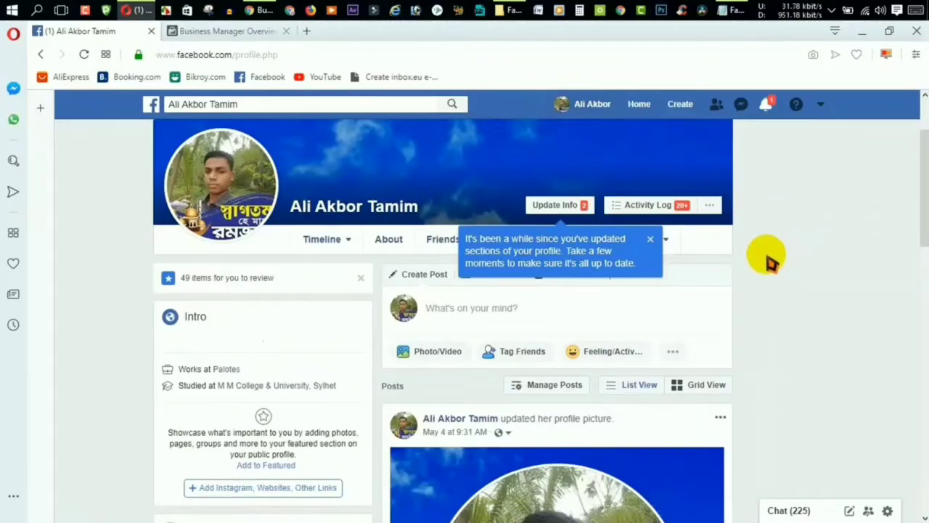
scroll(769, 261, "down", 4)
scroll(774, 253, "up", 5)
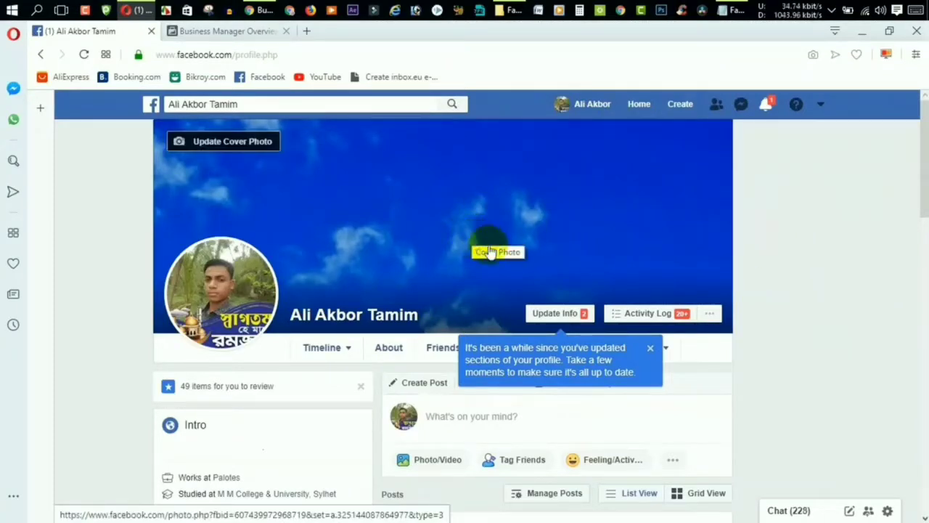
left_click(652, 354)
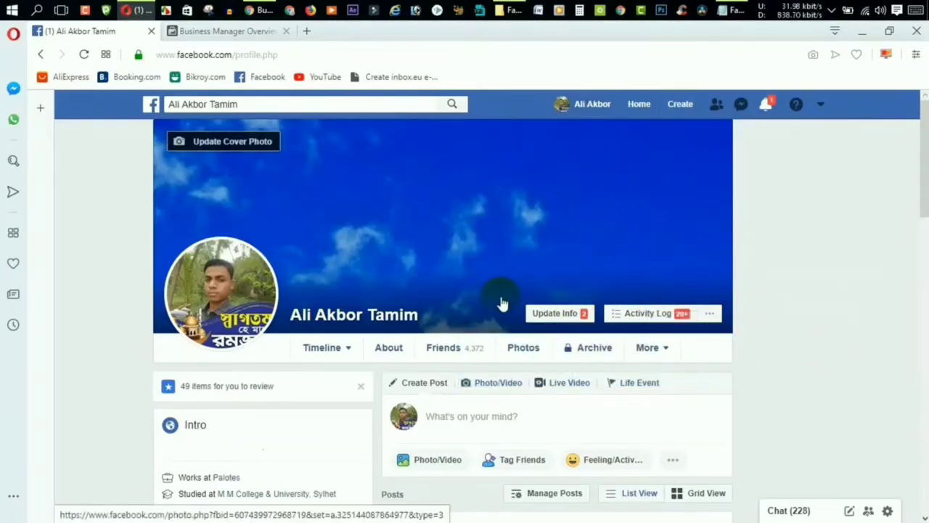
scroll(498, 301, "down", 2)
scroll(508, 297, "up", 2)
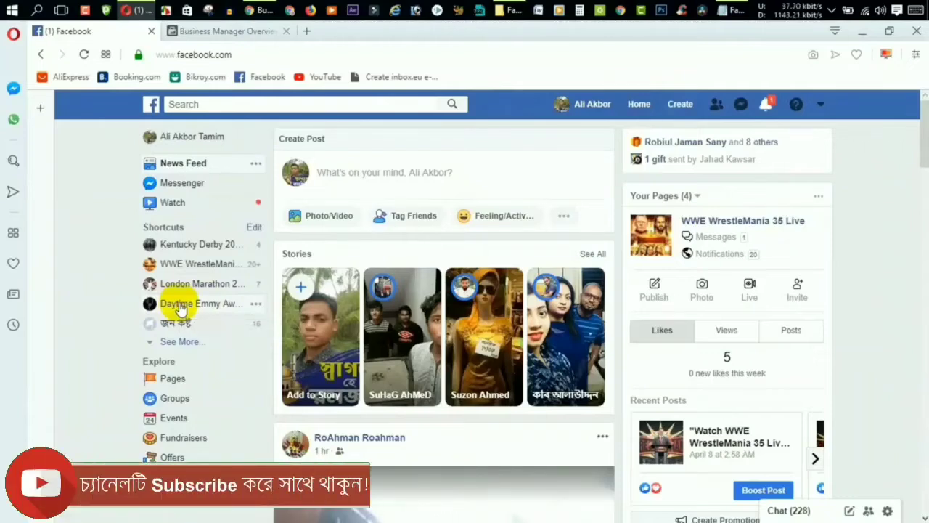
Open the Daytime Emmy Awards Live page and scroll down to its posts.
left_click(181, 305)
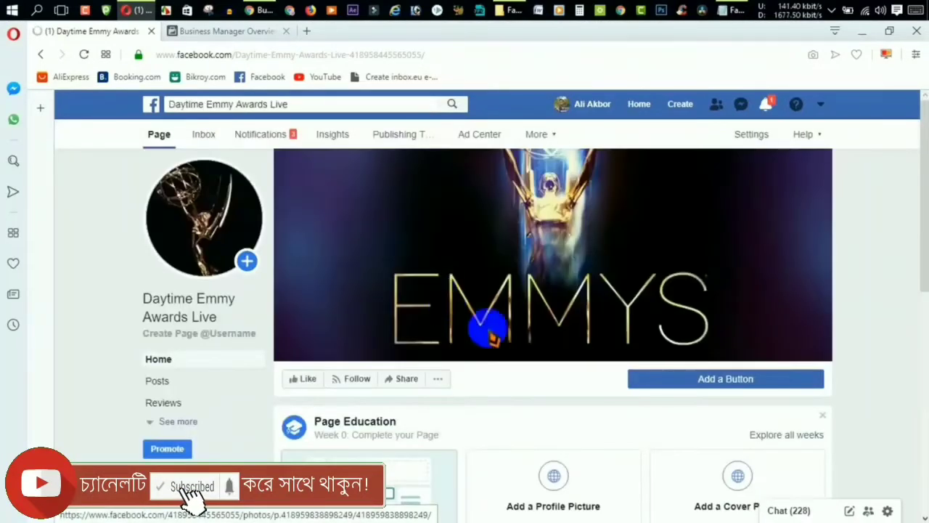
scroll(736, 400, "down", 3)
scroll(736, 402, "up", 3)
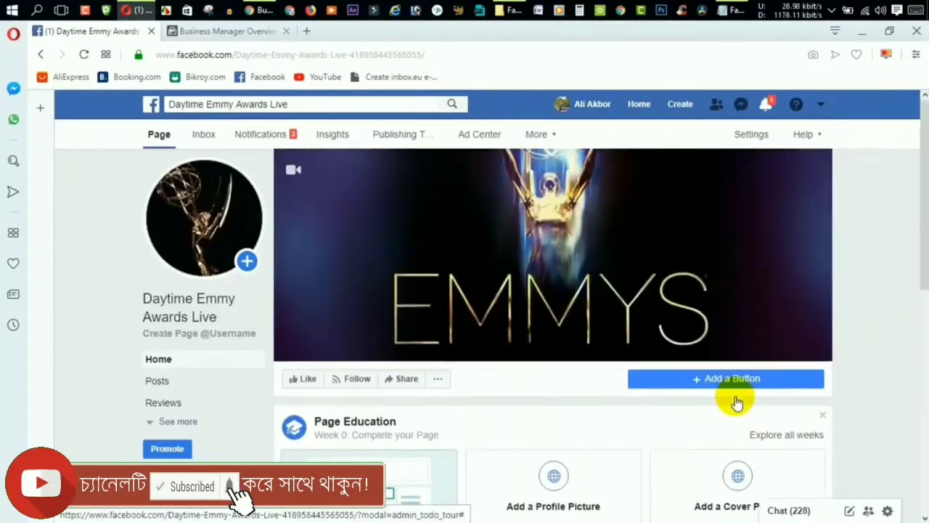
scroll(736, 403, "down", 8)
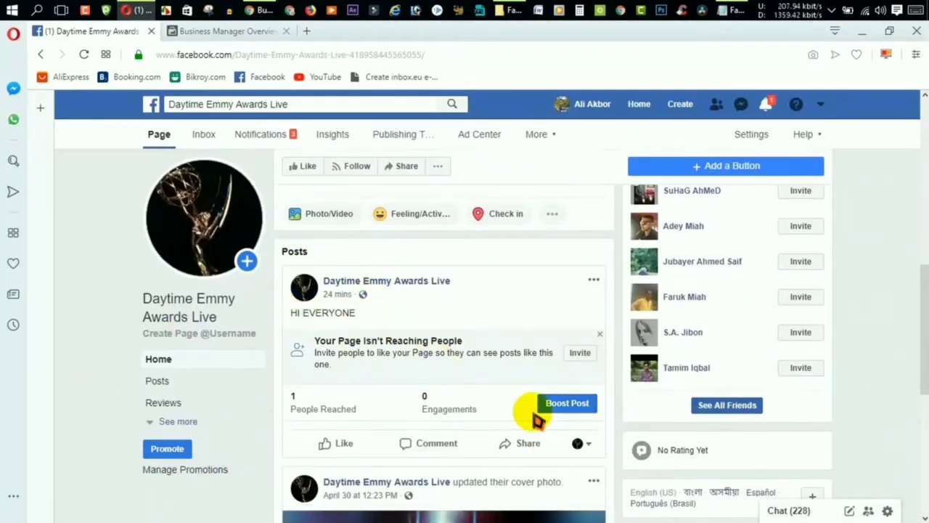
scroll(538, 421, "down", 3)
scroll(538, 423, "up", 4)
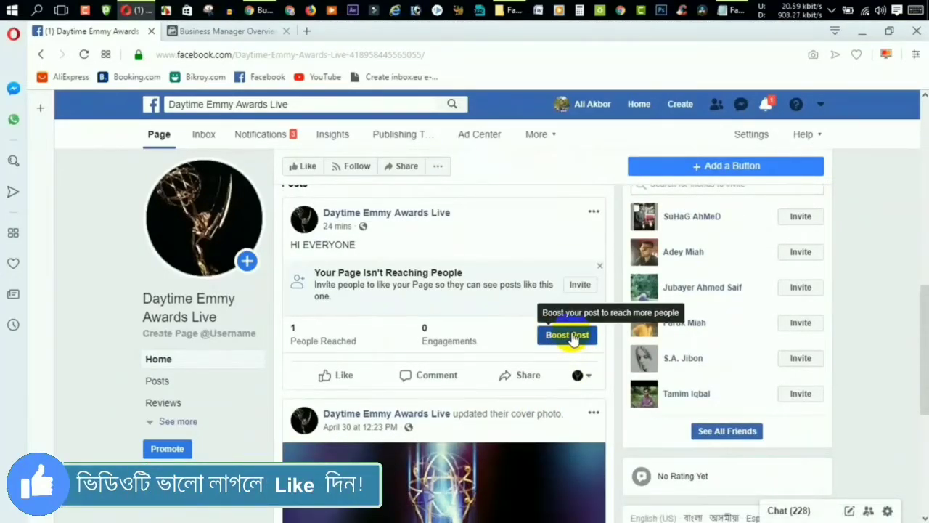
scroll(573, 342, "down", 3)
Try boosting the cover photo, dismiss the unavailable warning, and return to the HI EVERYONE post.
left_click(538, 443)
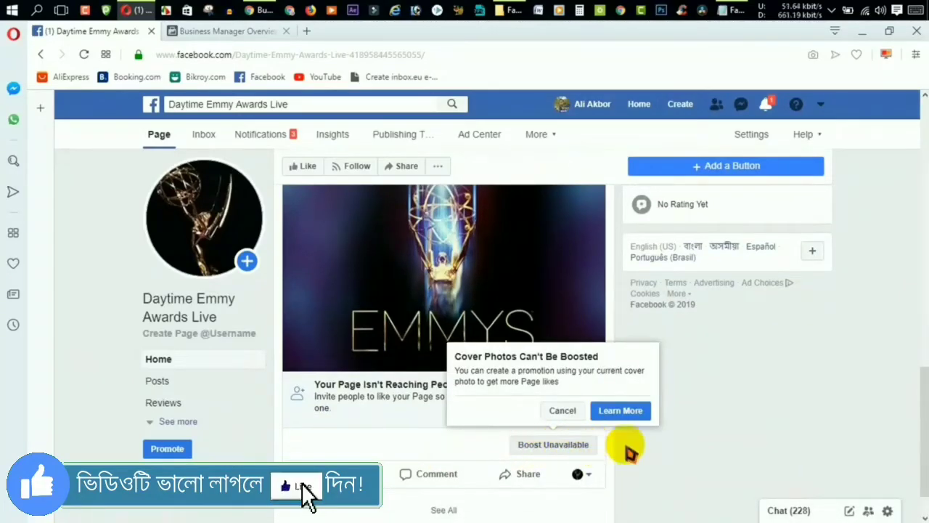
left_click(675, 447)
scroll(683, 450, "up", 5)
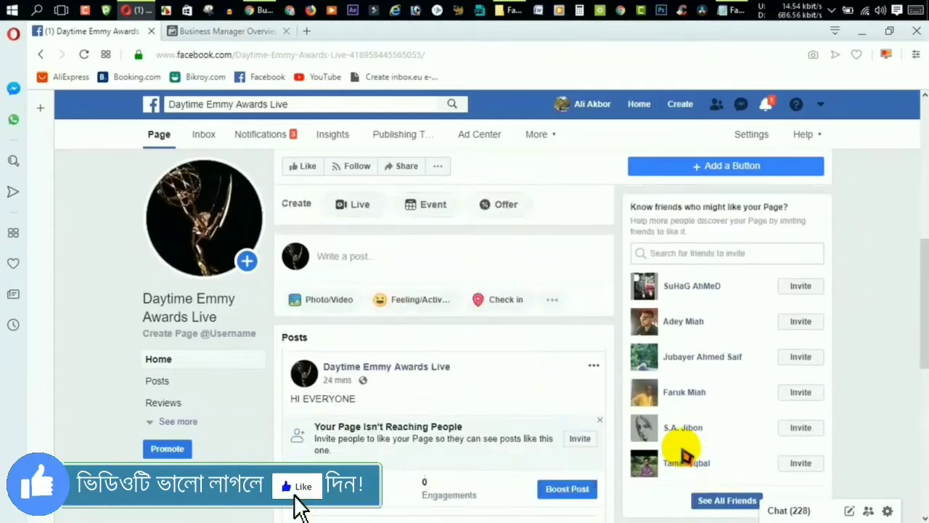
scroll(682, 450, "down", 1)
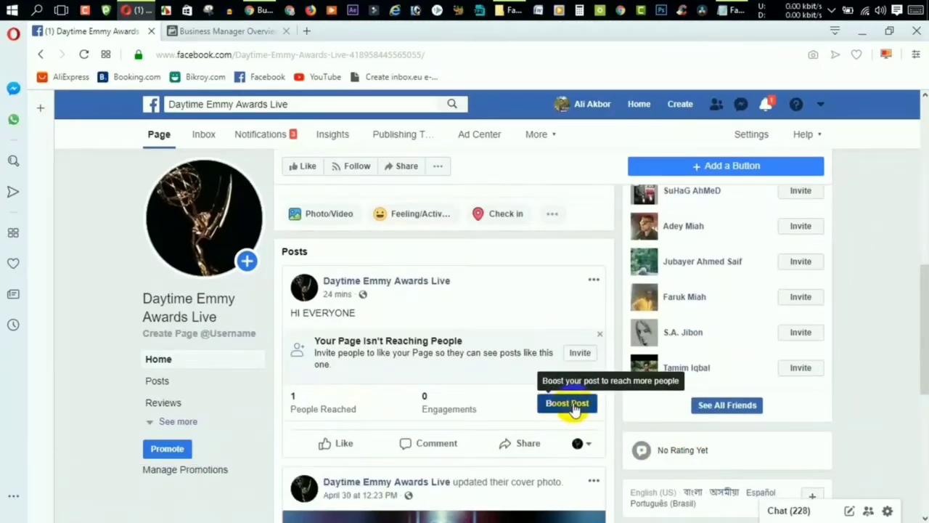
Start a boost of 'HI EVERYONE' and accept the non-discrimination policy after reading it.
left_click(573, 405)
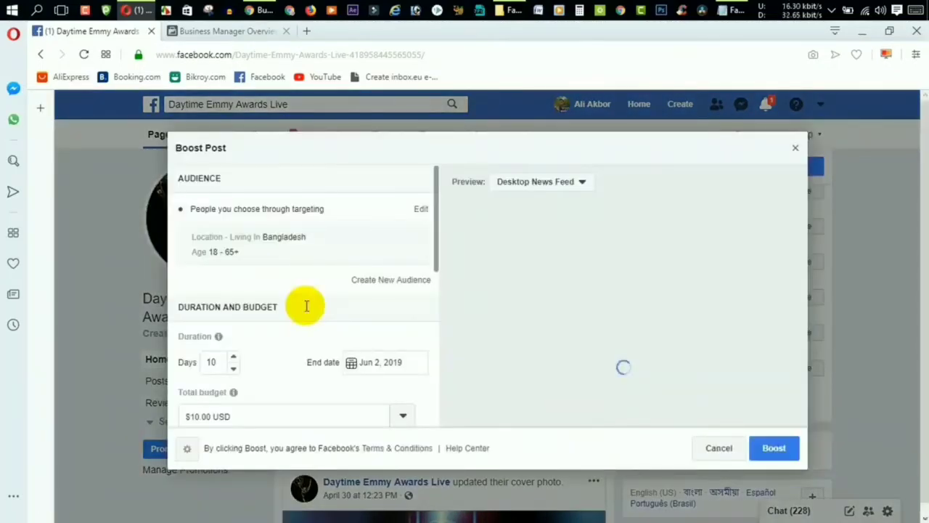
scroll(320, 309, "down", 3)
scroll(545, 268, "up", 5)
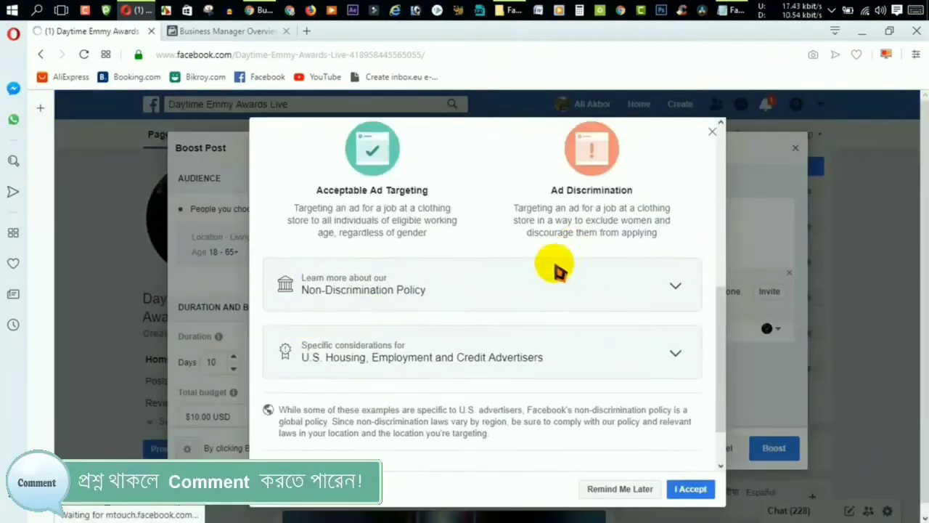
scroll(548, 288, "down", 5)
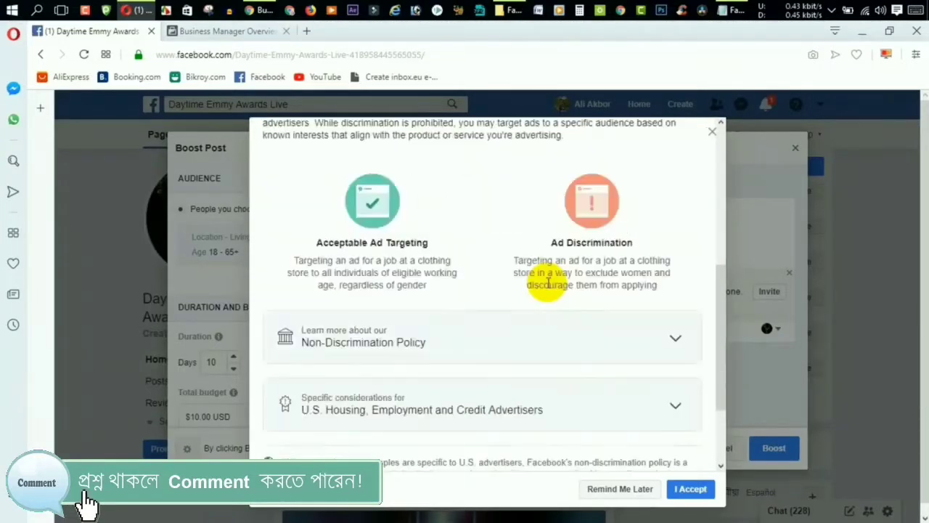
scroll(548, 288, "up", 3)
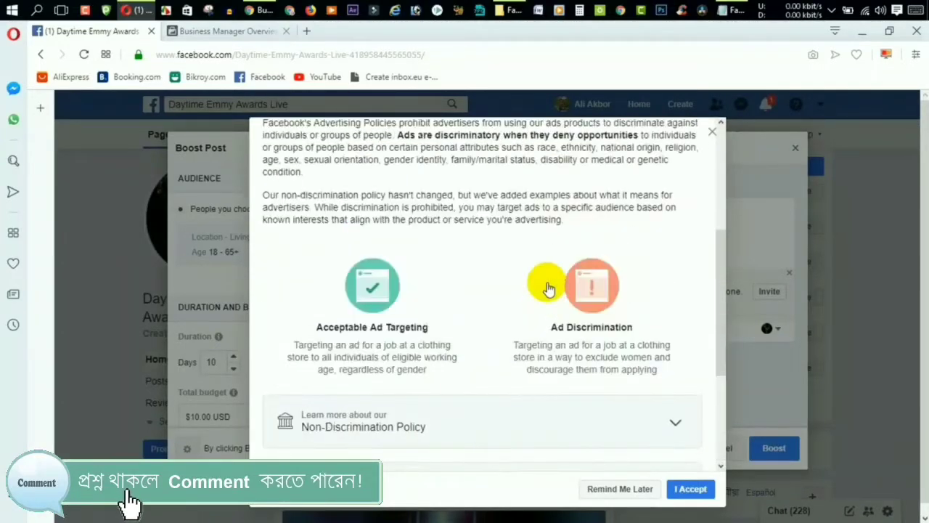
scroll(548, 288, "down", 3)
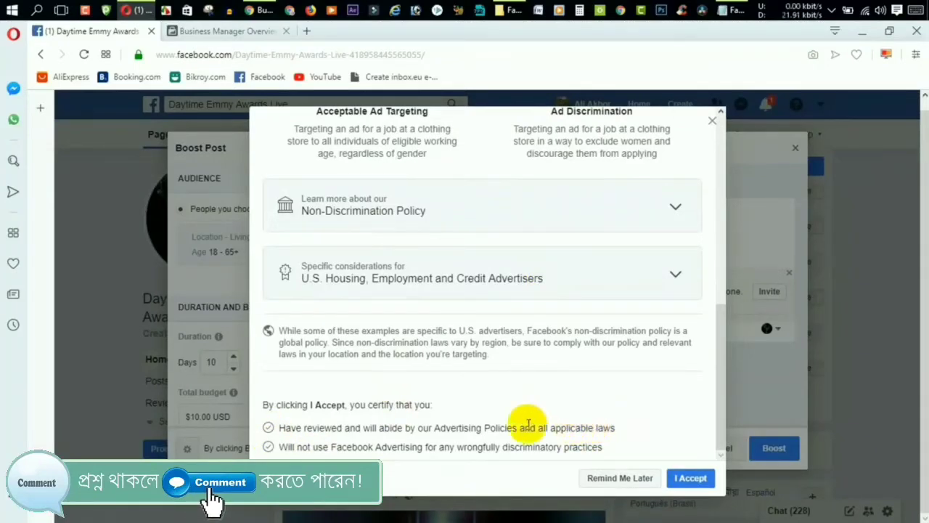
left_click(686, 480)
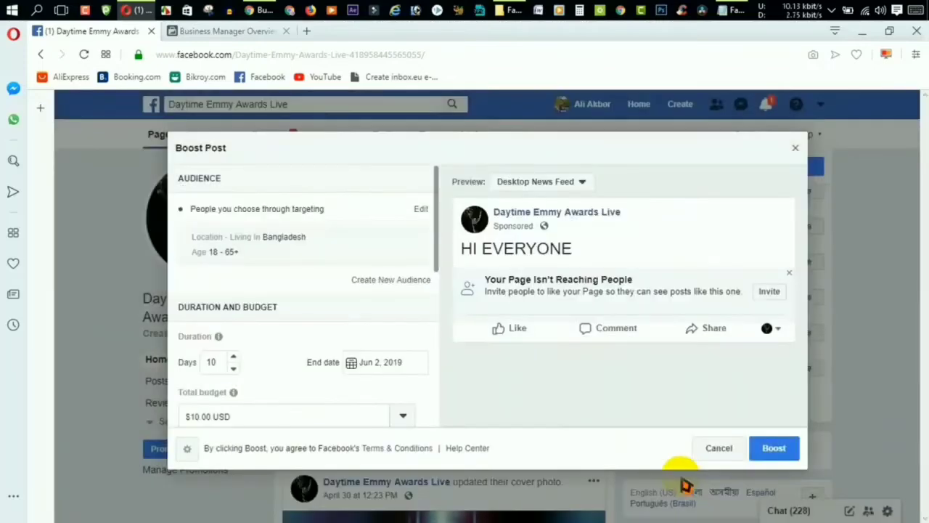
Close the thank-you notice and review the Bangladesh 18–65+ audience, 10 days, $10.00 USD budget.
left_click(662, 334)
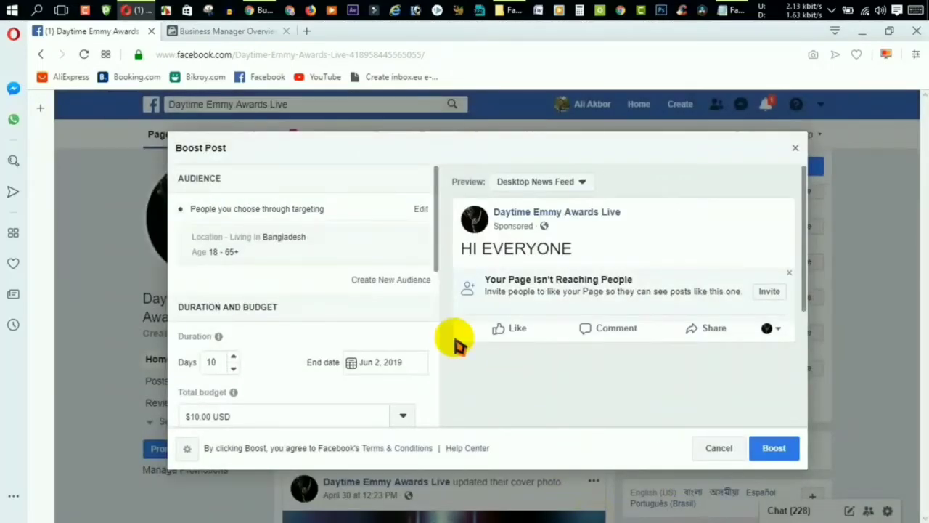
scroll(354, 301, "down", 5)
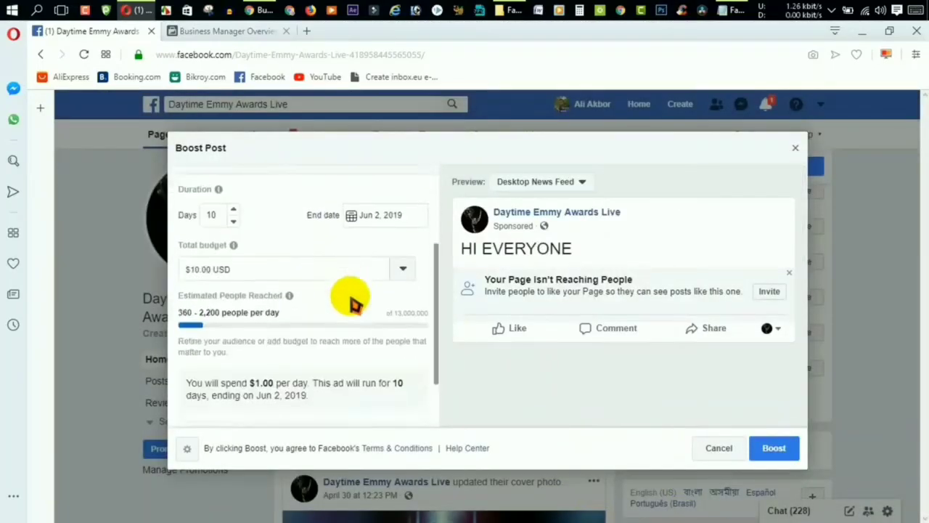
scroll(354, 302, "up", 5)
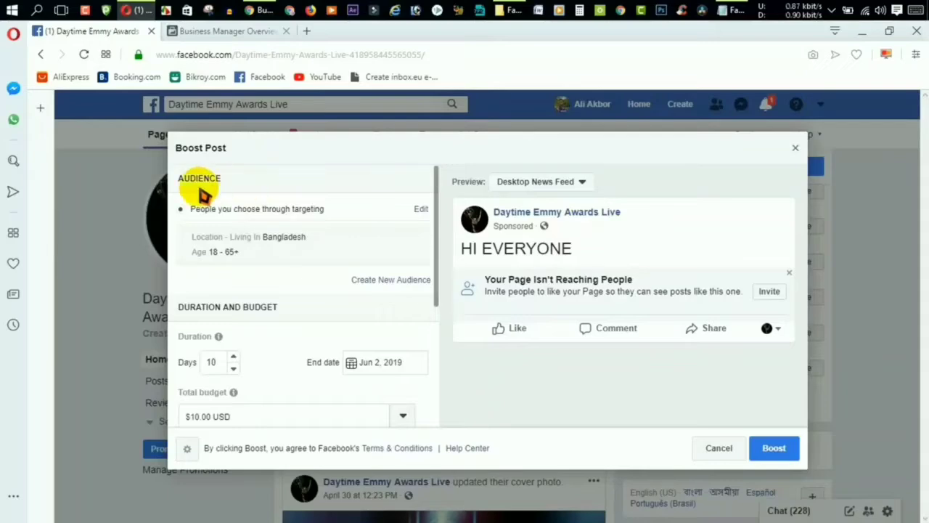
Edit the boost audience, switching Gender to Women and back to All.
left_click(421, 213)
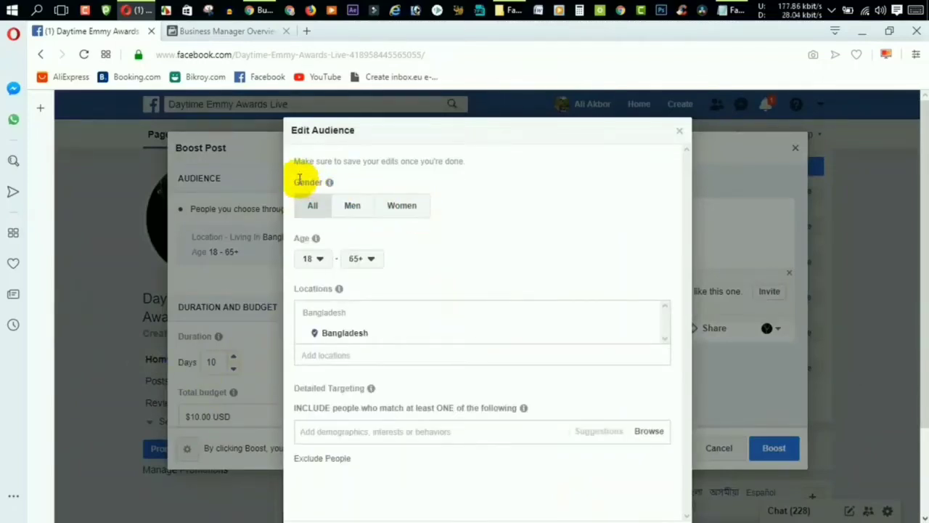
left_click_drag(323, 182, 334, 187)
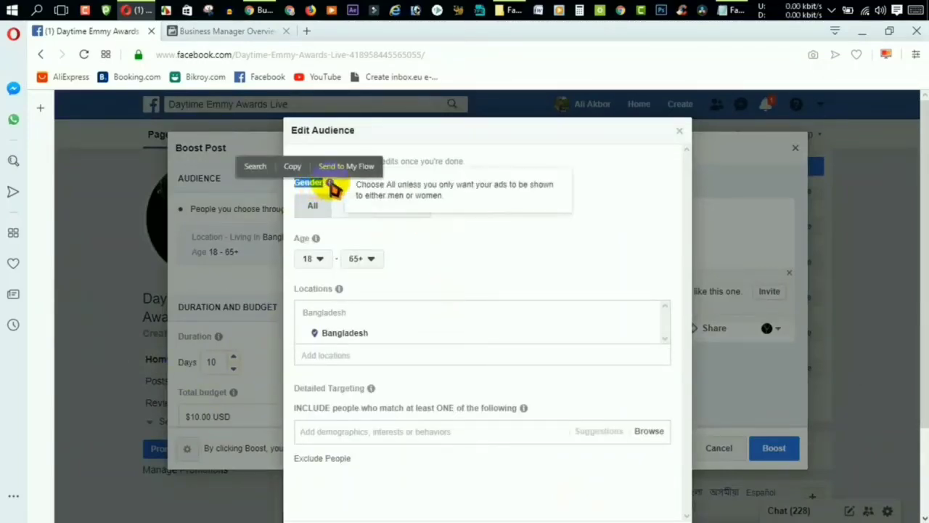
left_click(338, 190)
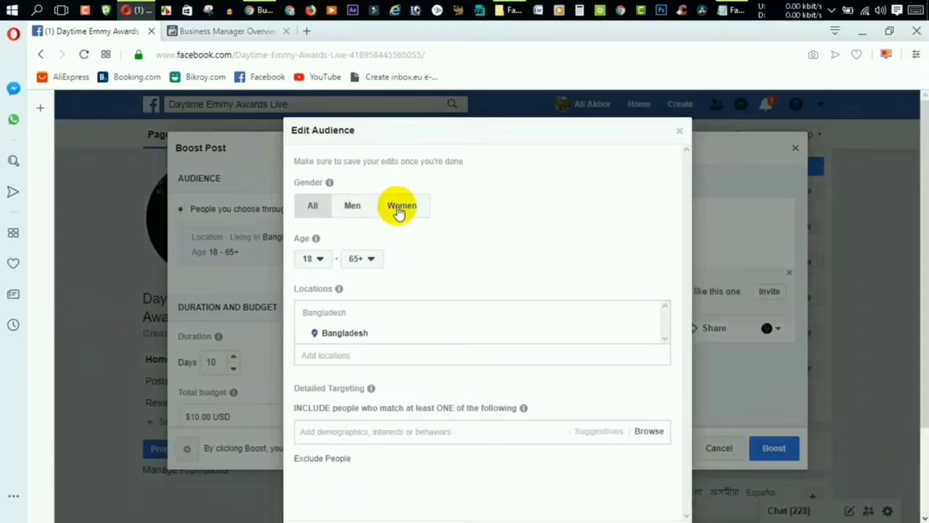
left_click(399, 210)
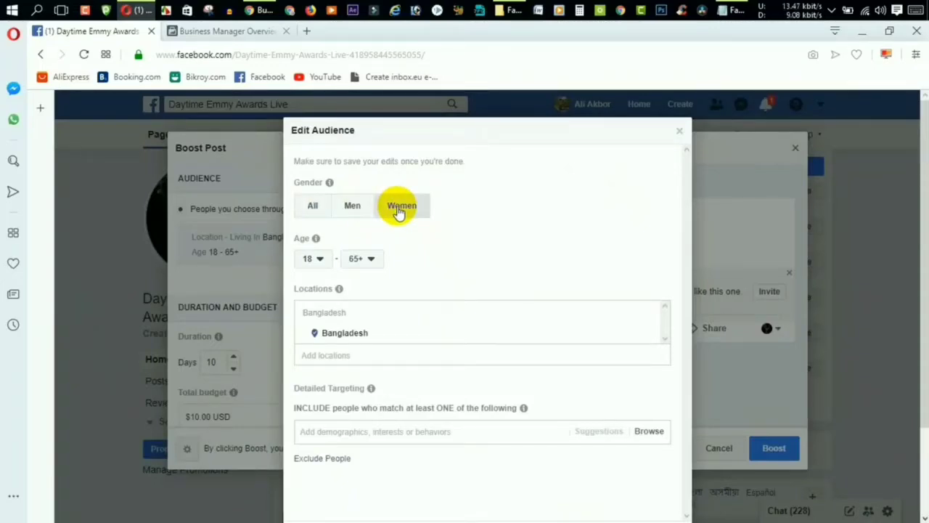
left_click(312, 210)
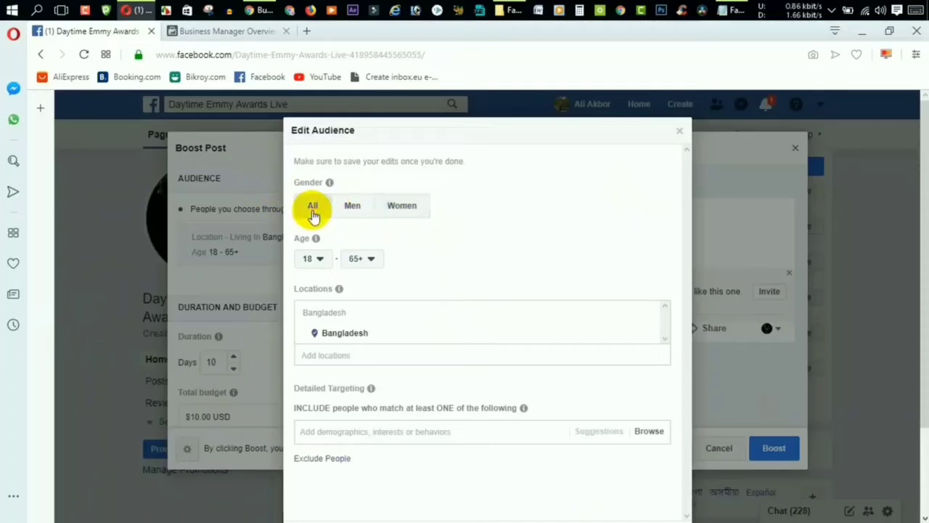
Set the audience age range to 18–30.
left_click(312, 259)
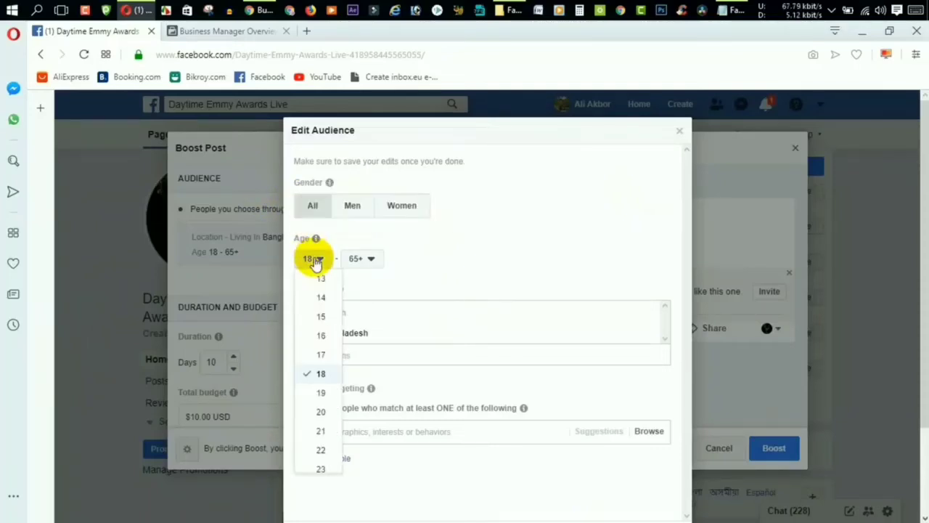
left_click(356, 260)
left_click(368, 351)
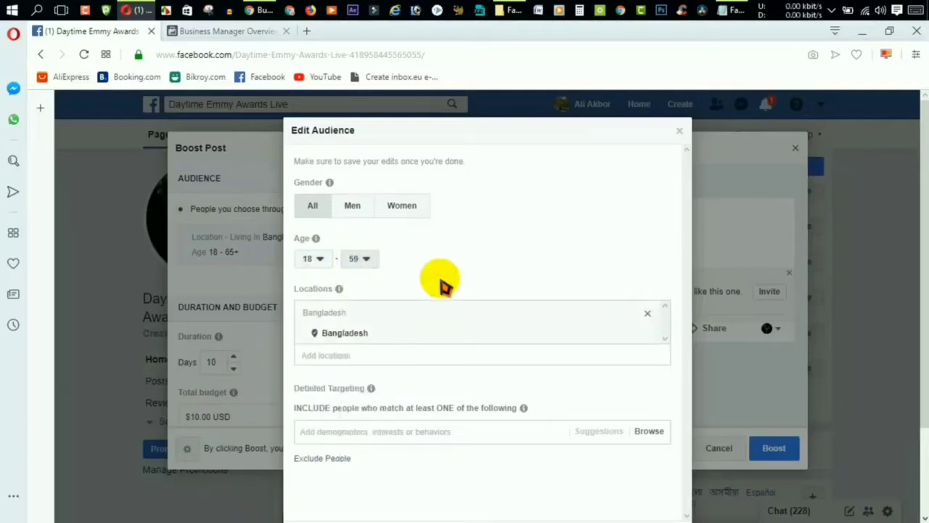
left_click(360, 261)
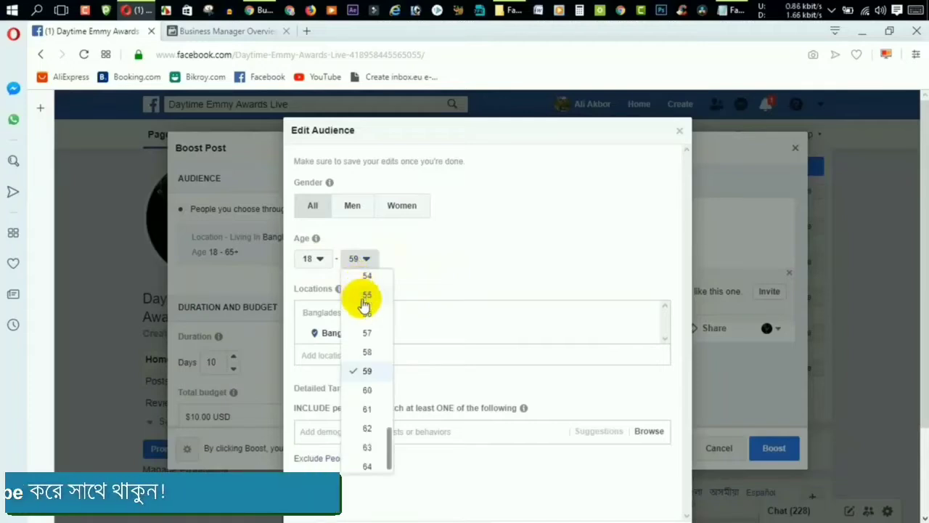
scroll(370, 338, "up", 6)
scroll(370, 340, "up", 3)
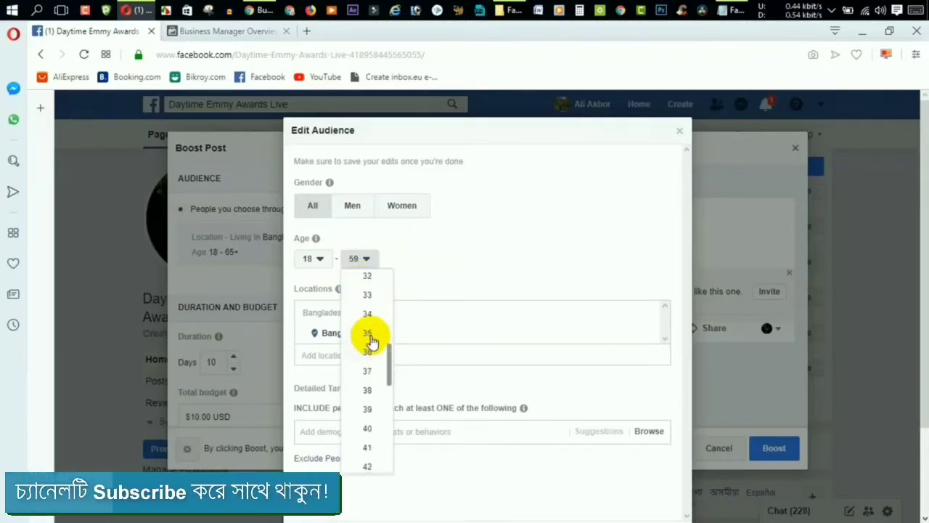
left_click(369, 354)
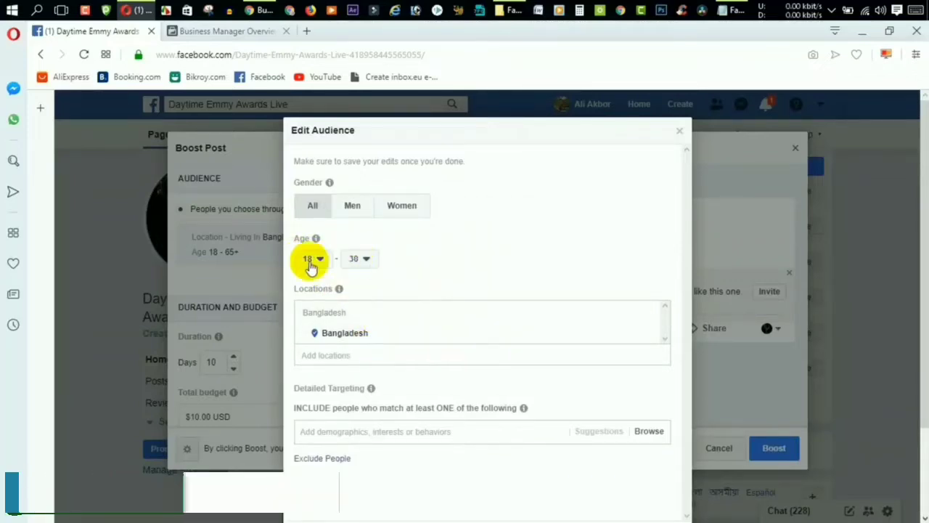
Replace Bangladesh with Dhaka, Dhaka Division (+25mi) as the audience location.
left_click(309, 356)
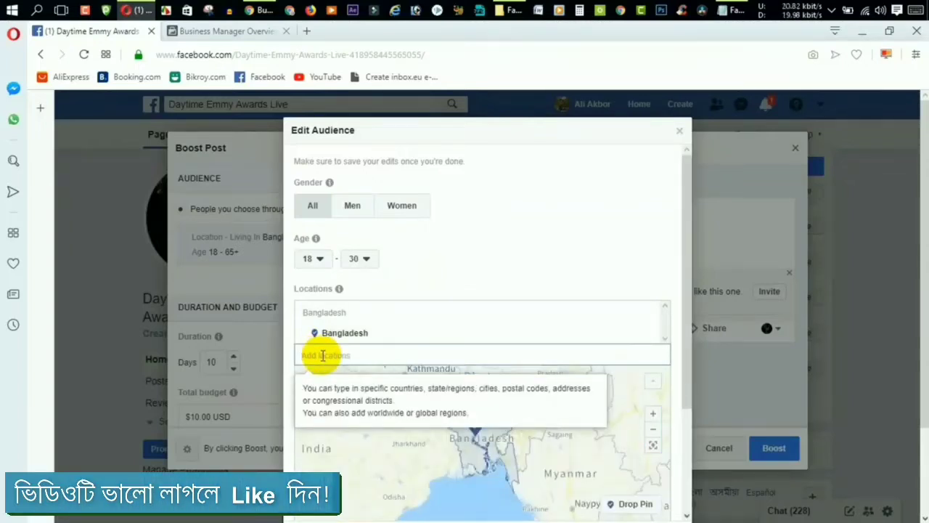
scroll(323, 355, "down", 1)
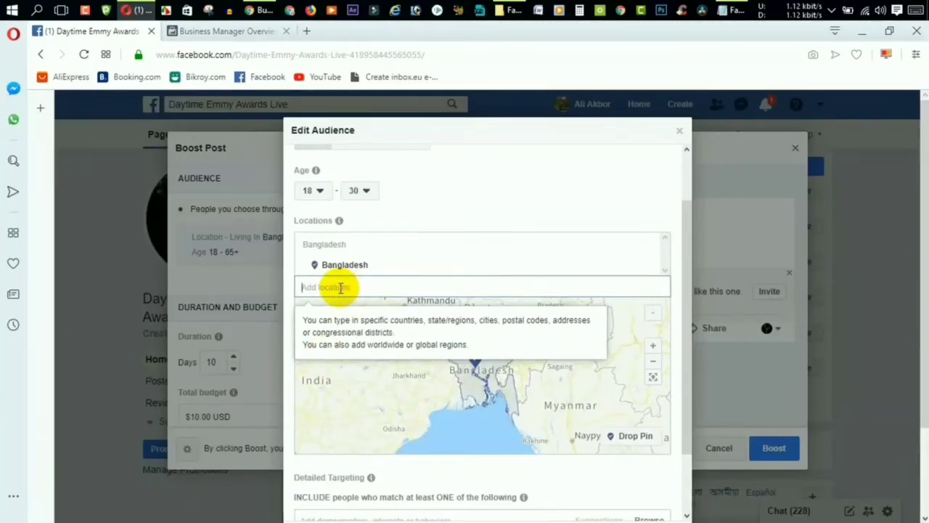
scroll(340, 288, "down", 1)
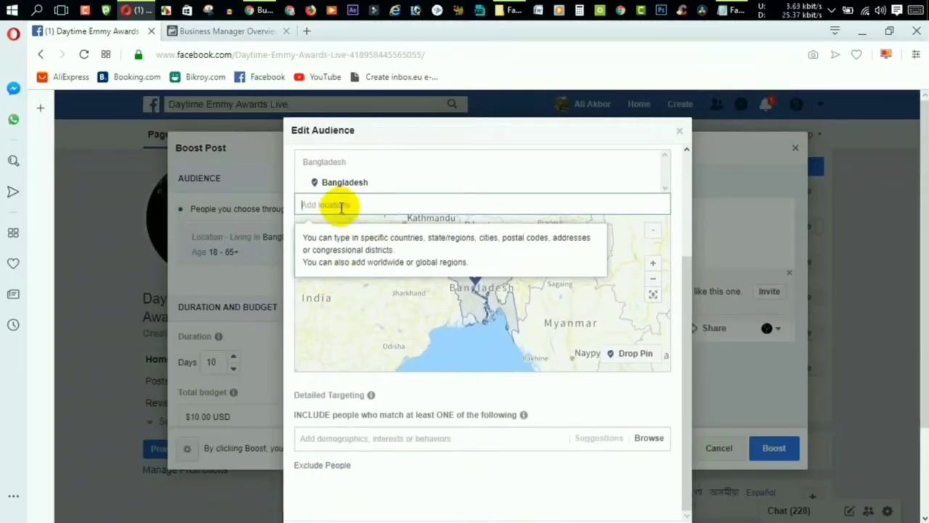
left_click(645, 186)
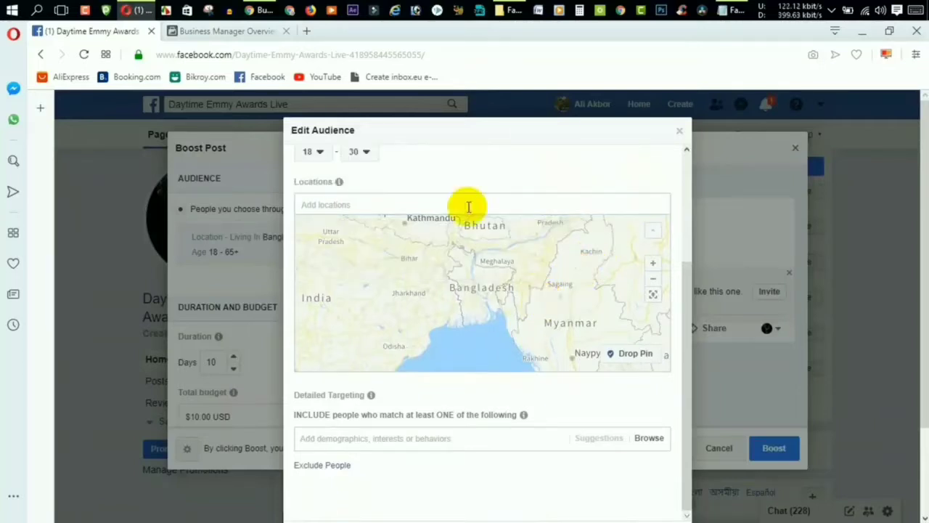
left_click(361, 205)
type("dhak")
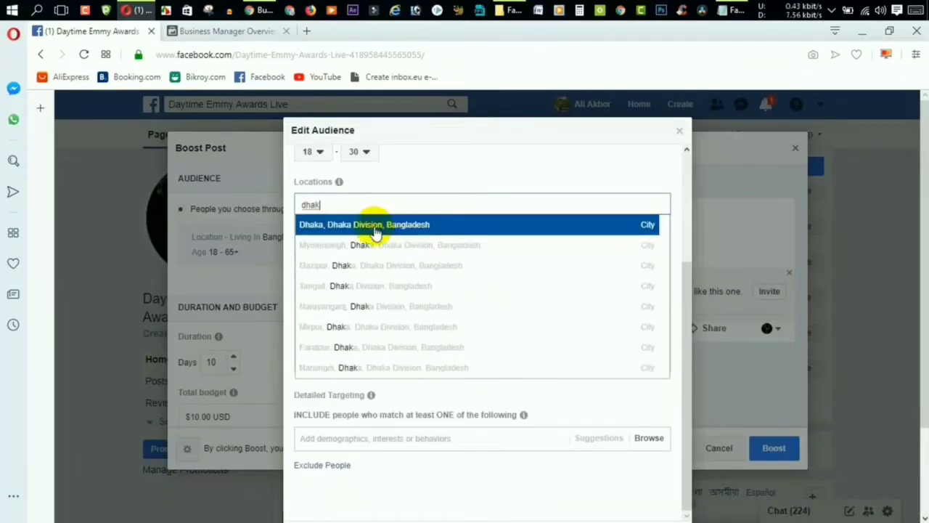
left_click(380, 224)
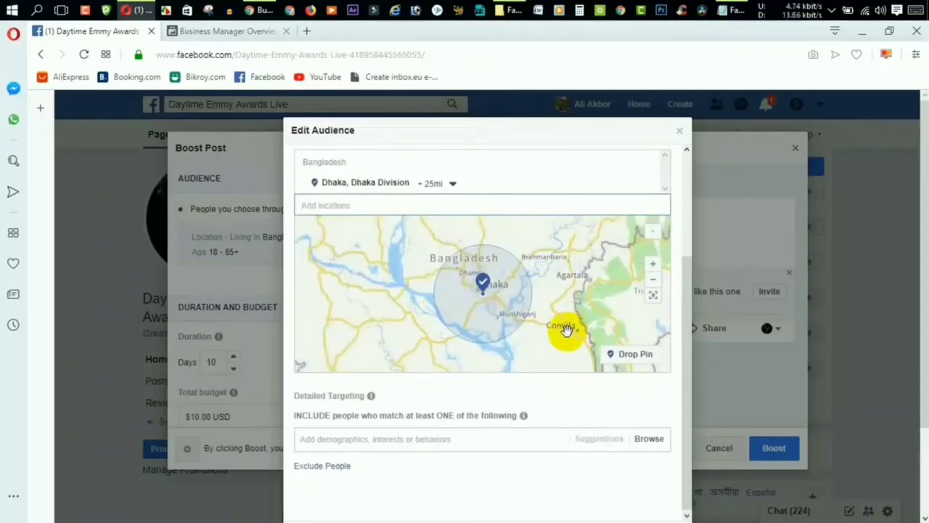
Drop a location pin near Comilla (+10mi) as a second location.
left_click(618, 355)
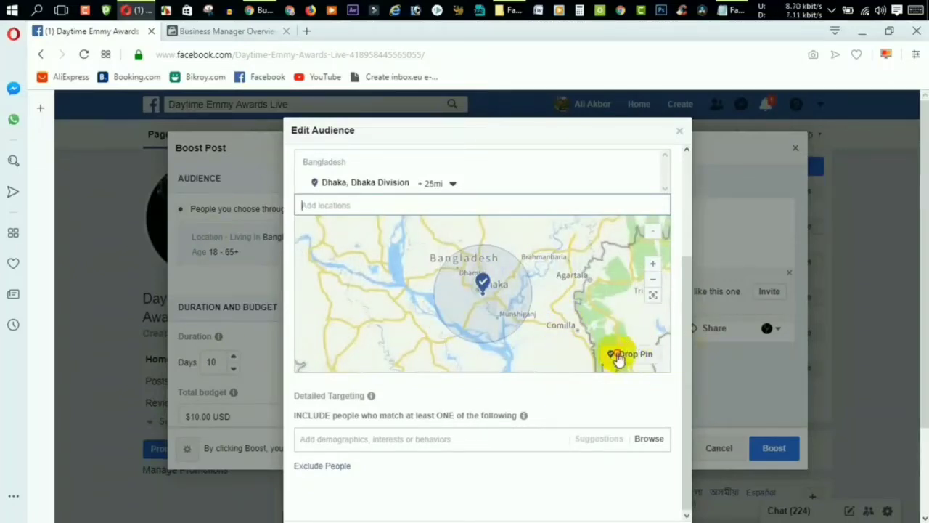
left_click(556, 319)
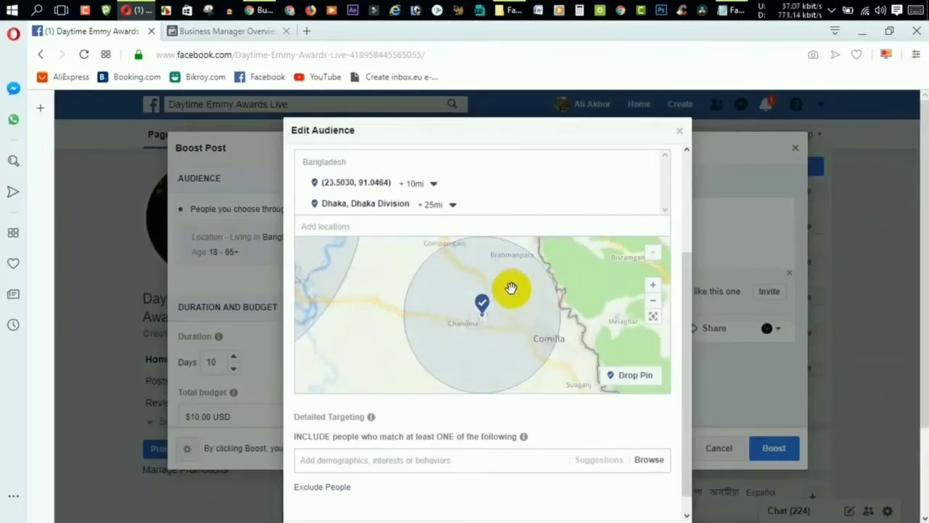
scroll(506, 388, "down", 1)
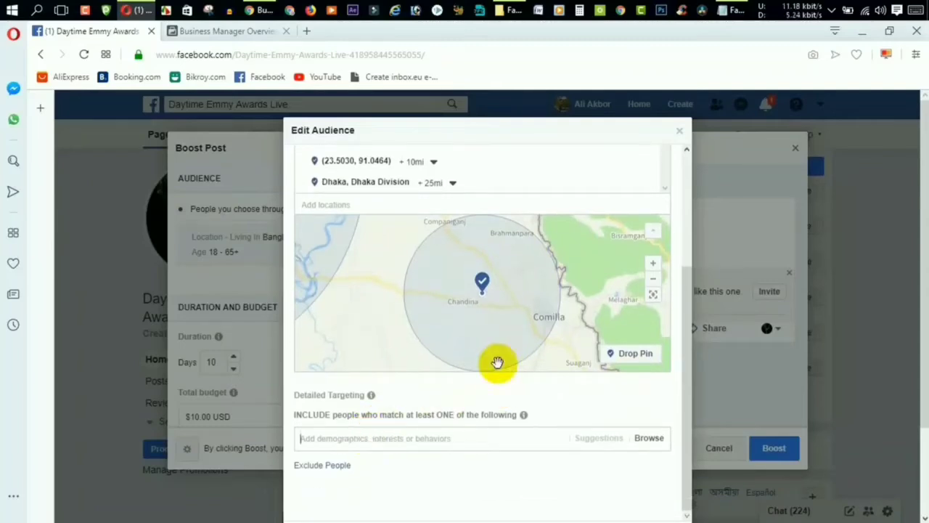
scroll(498, 363, "down", 3)
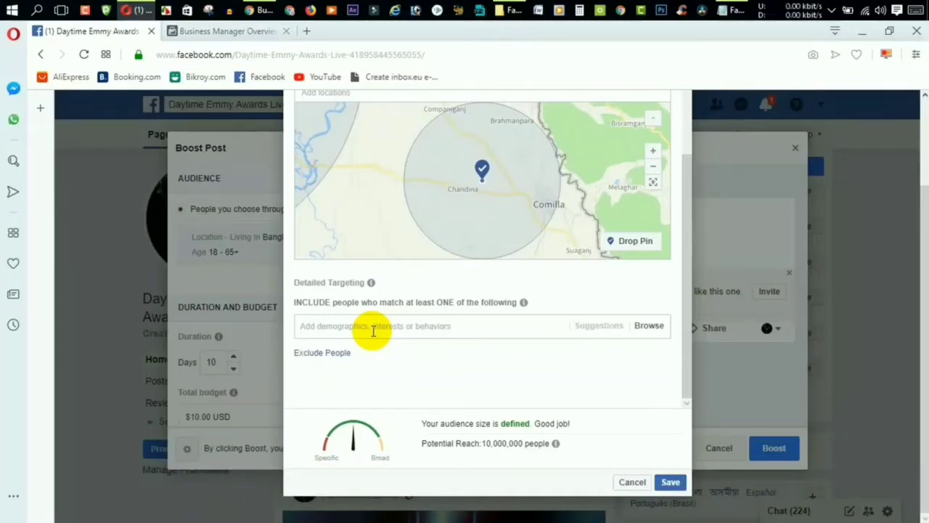
Add Cosmetic and Beauty as detailed targeting interests, reaching 5,400,000 people.
type("cosm")
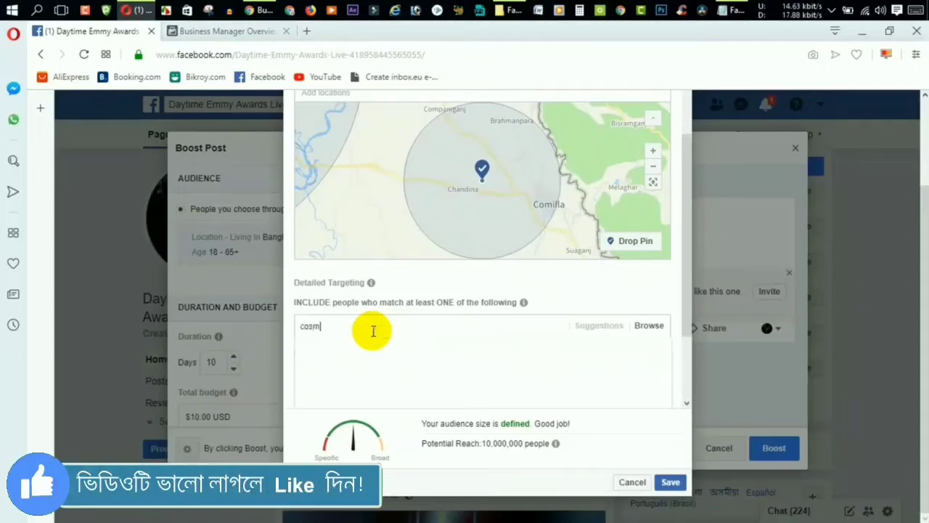
type("etic")
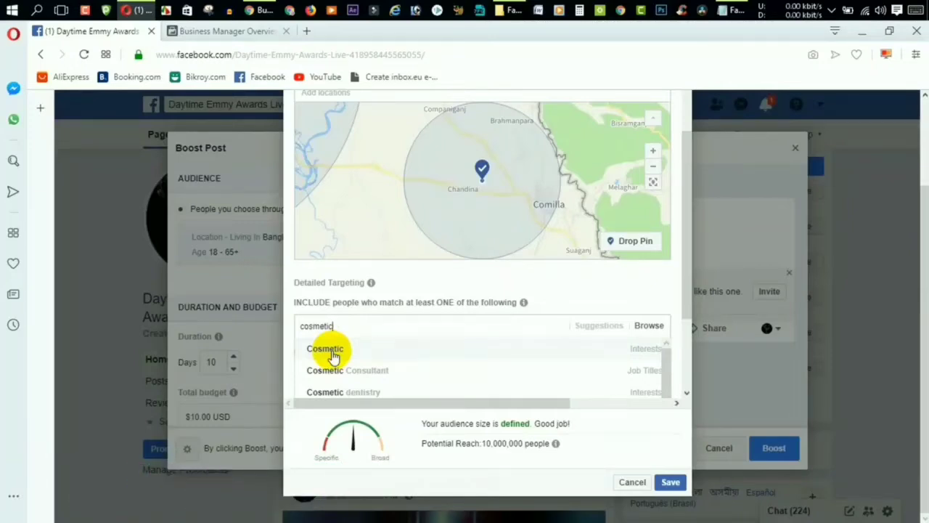
left_click(333, 353)
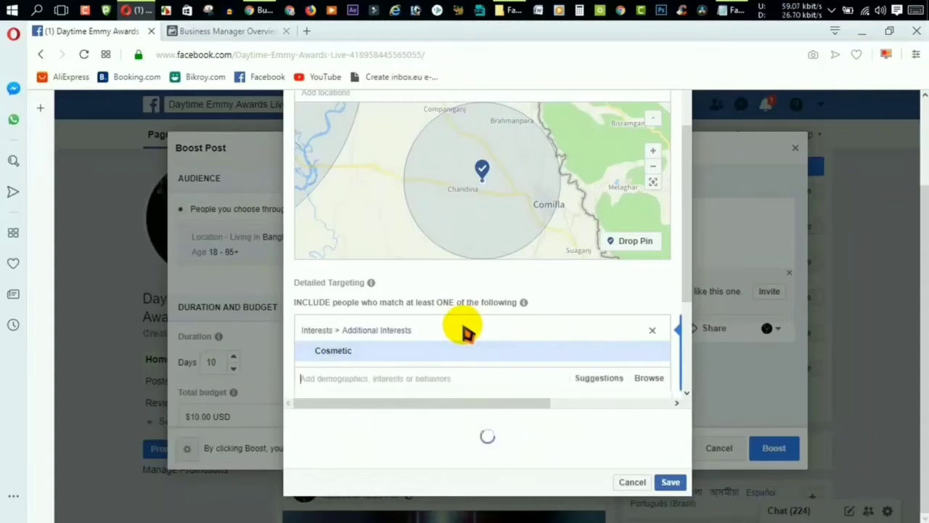
mouse_move(369, 356)
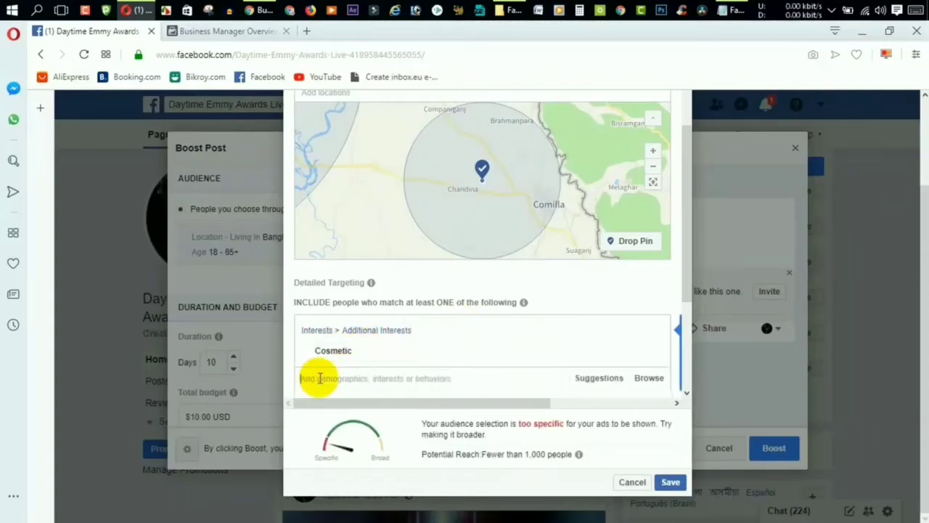
scroll(319, 383, "down", 1)
scroll(319, 383, "down", 1)
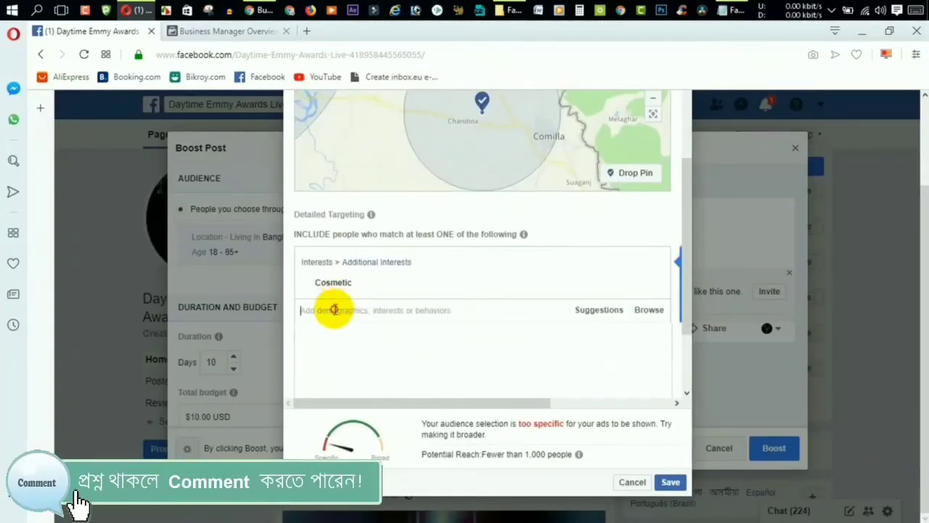
left_click(335, 310)
type("be")
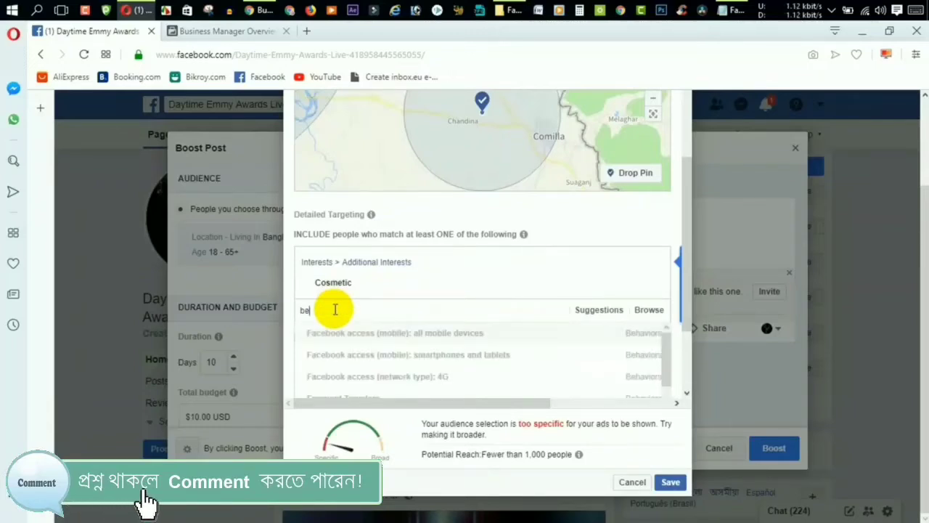
type("auty")
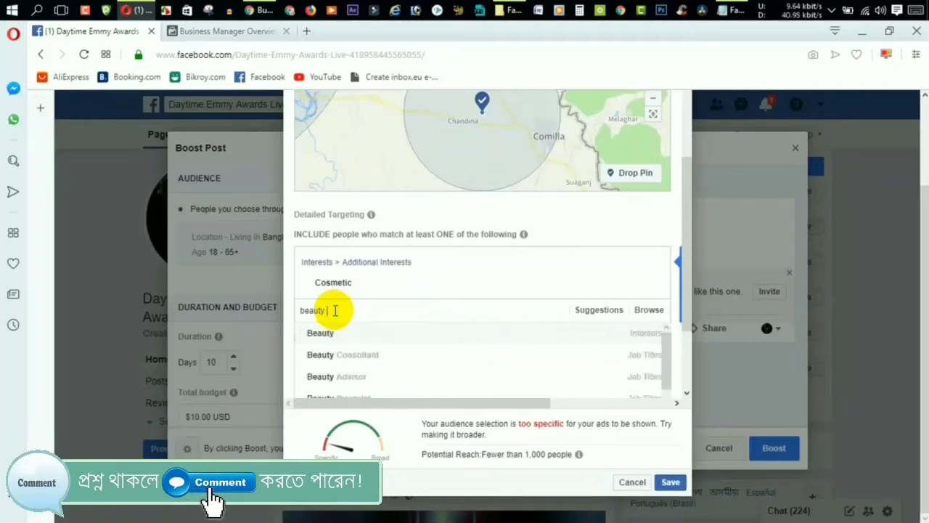
left_click(335, 339)
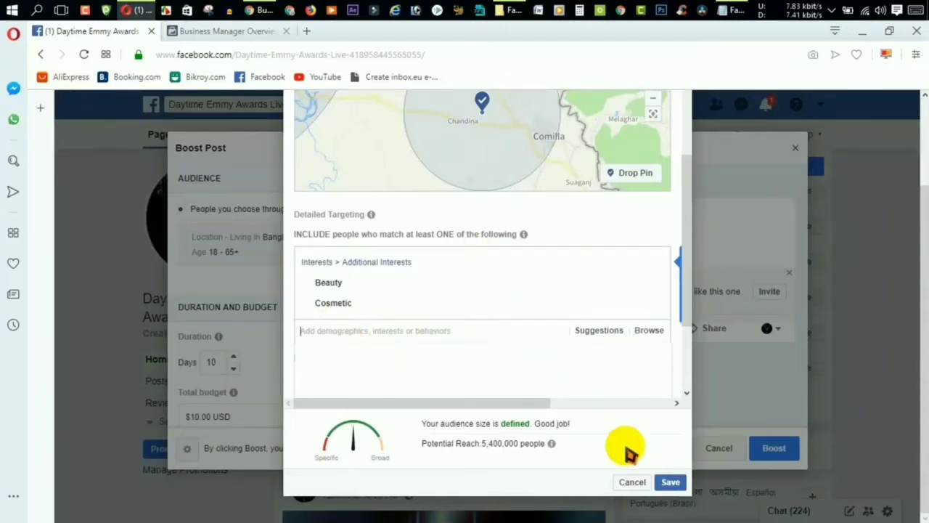
Save the edited audience and keep the payment currency at US Dollars.
left_click(670, 483)
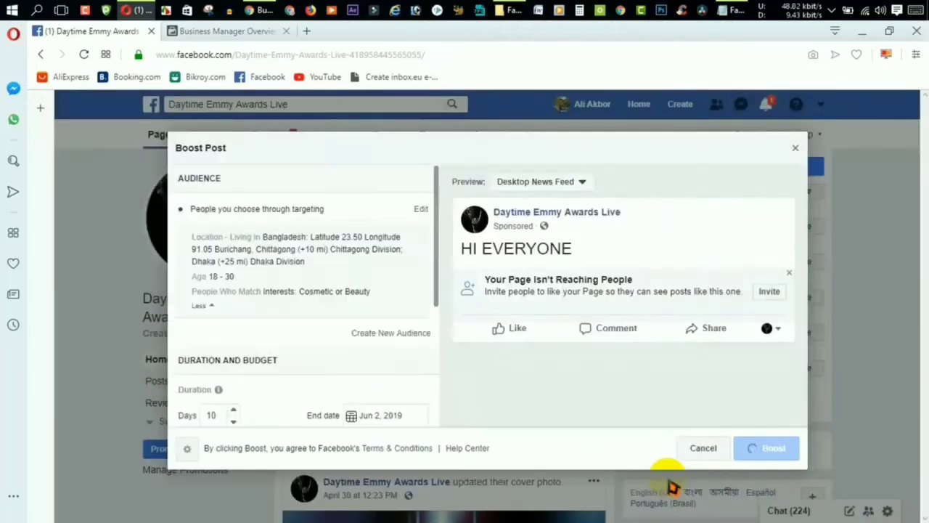
scroll(288, 288, "down", 3)
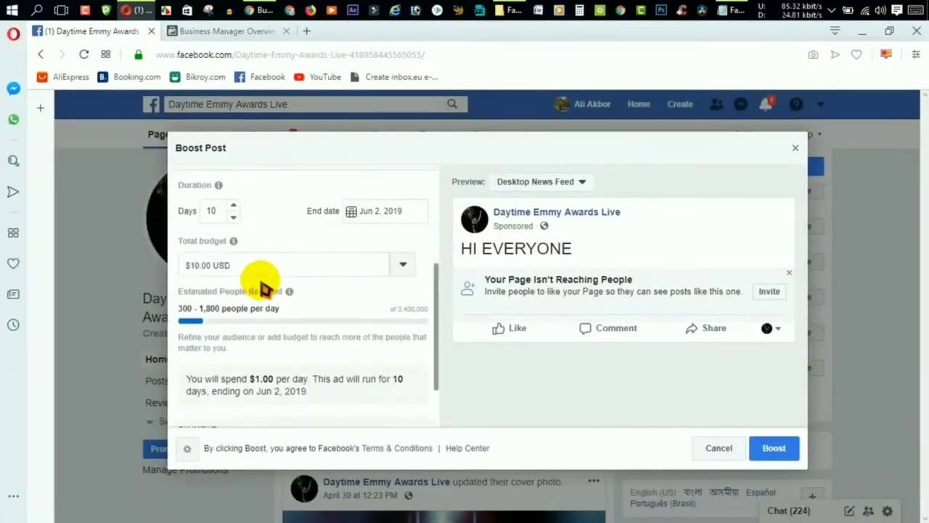
scroll(249, 300, "down", 3)
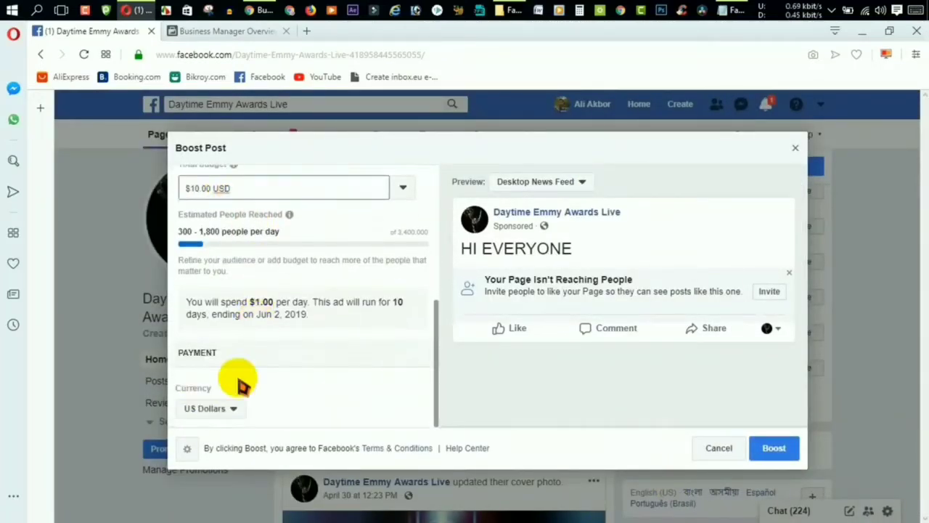
left_click(210, 409)
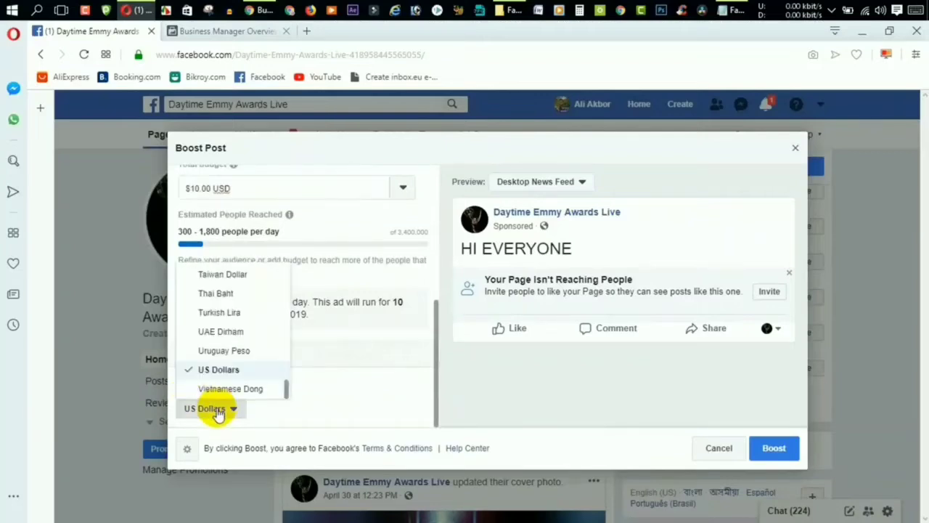
left_click(330, 372)
Confirm the $10.00 USD total budget and submit the boost.
scroll(331, 371, "up", 1)
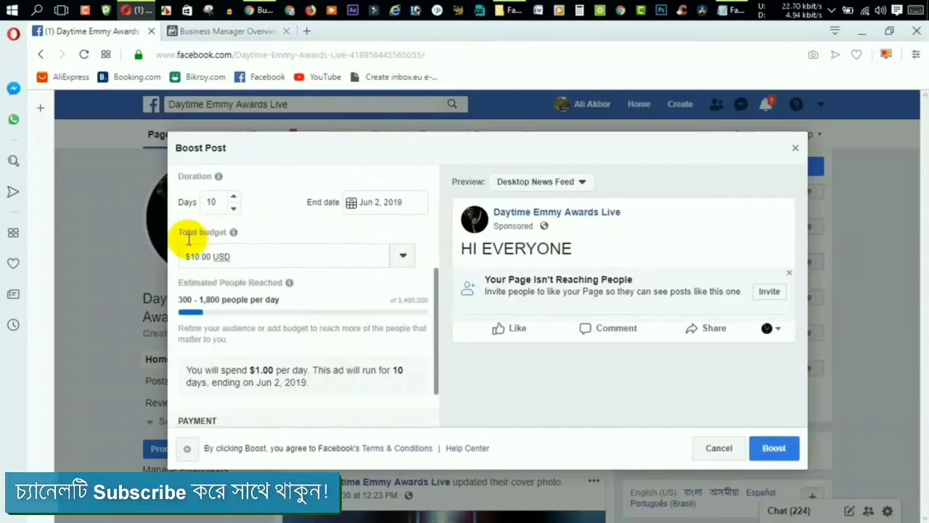
left_click(216, 253)
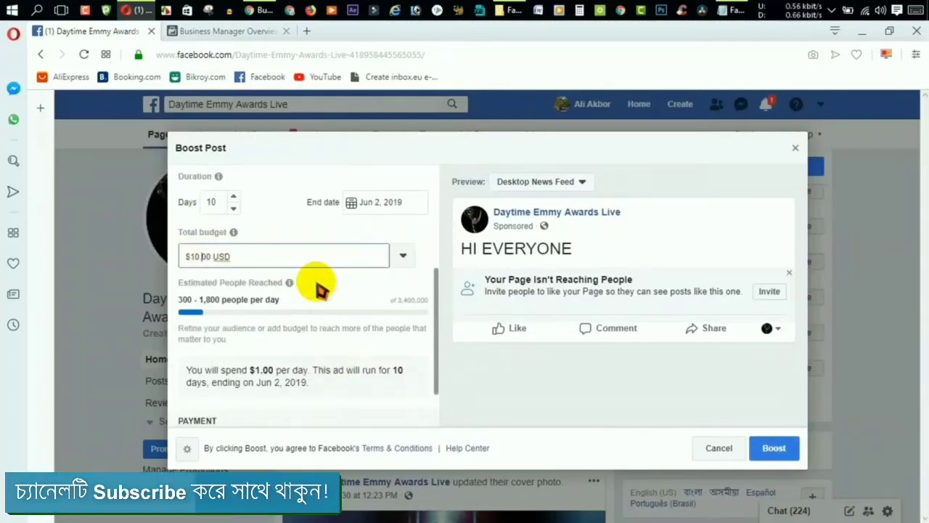
scroll(315, 280, "up", 2)
scroll(315, 280, "down", 3)
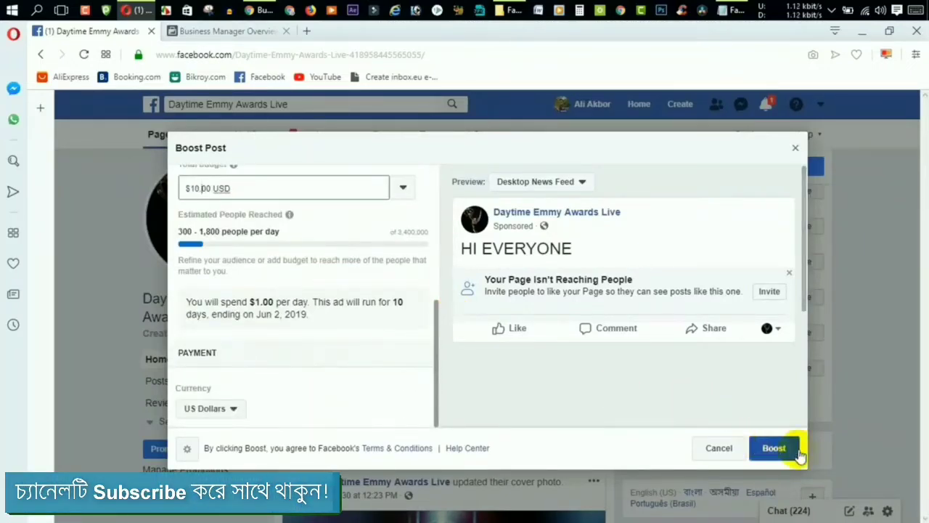
left_click(775, 456)
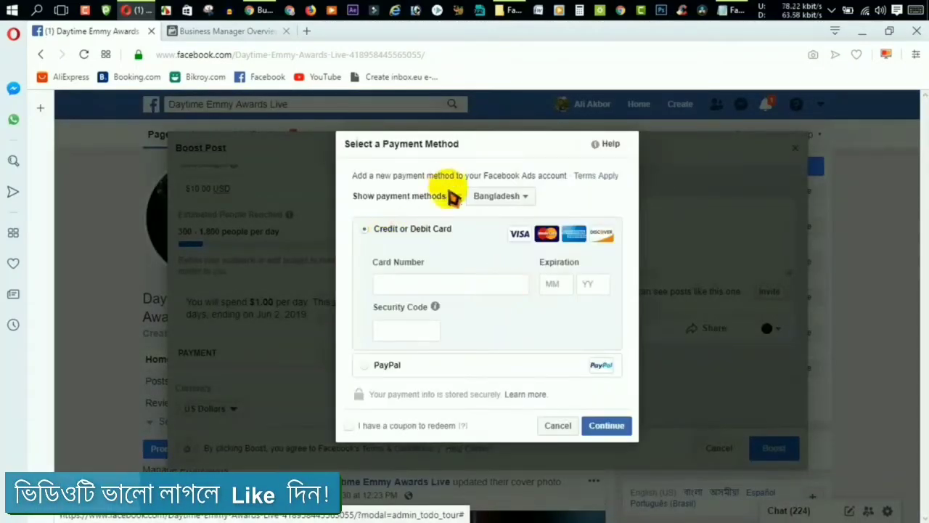
Cancel the payment method form without entering card details, back to the $10.00, 10-day boost.
left_click(422, 284)
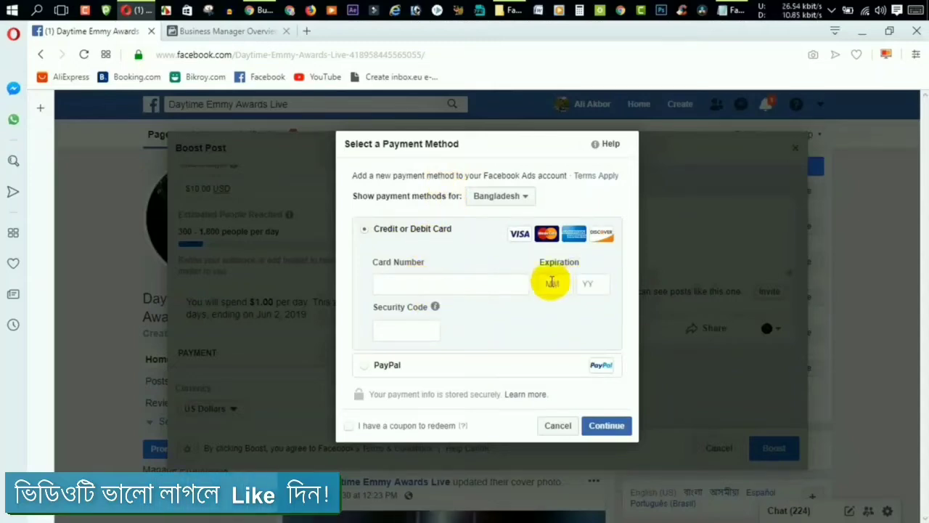
left_click(587, 285)
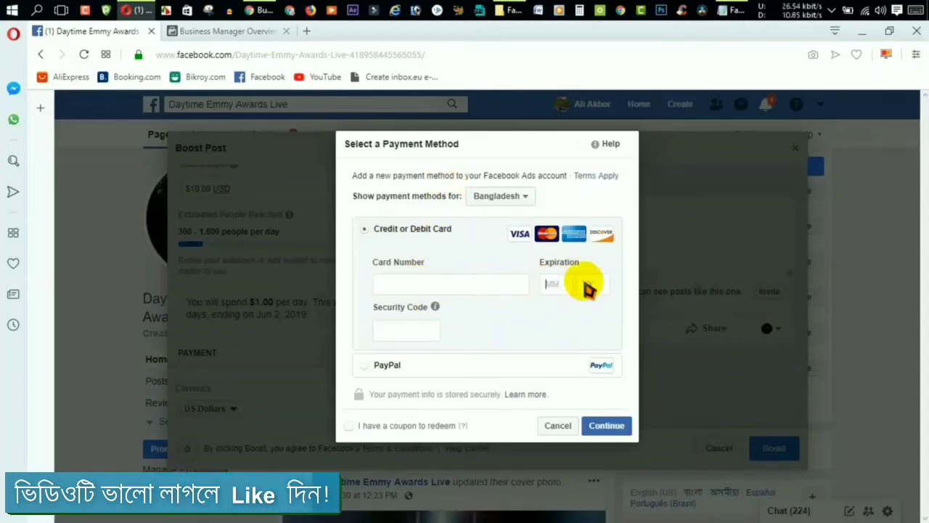
left_click(392, 332)
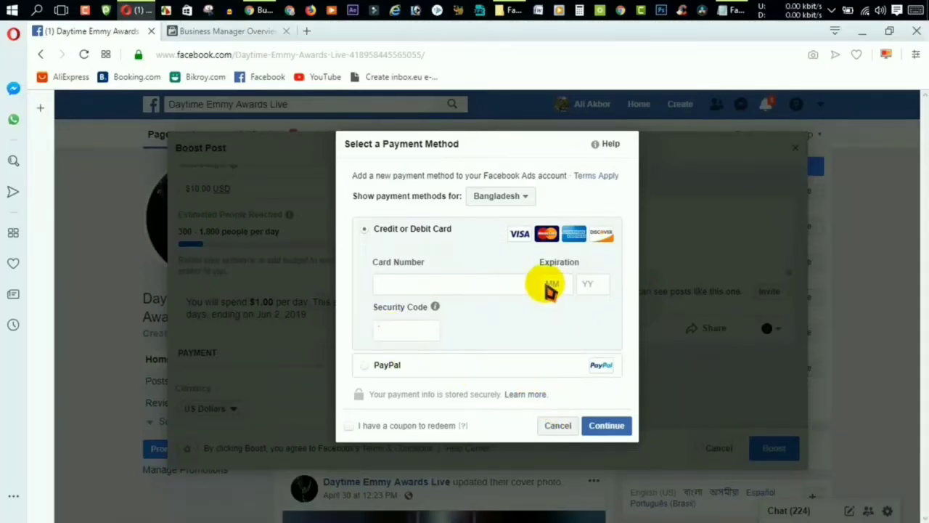
left_click(559, 433)
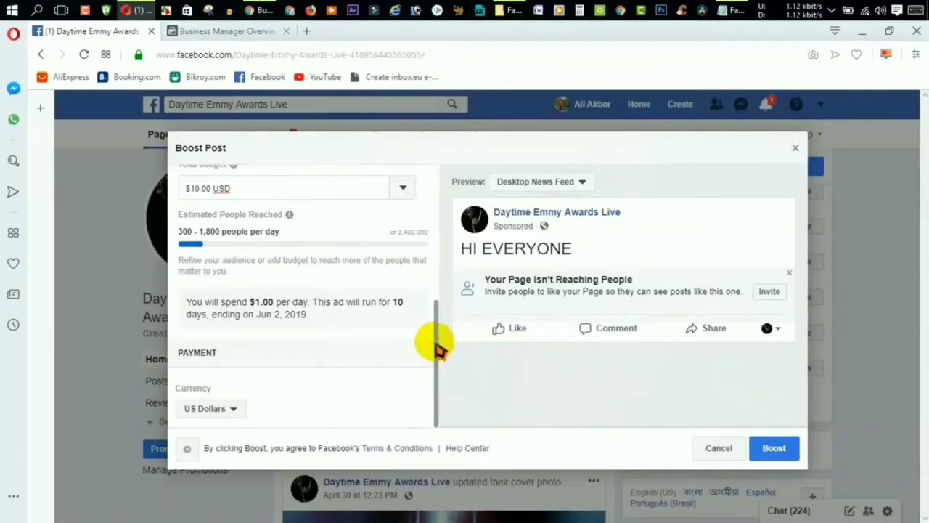
left_click_drag(439, 348, 439, 196)
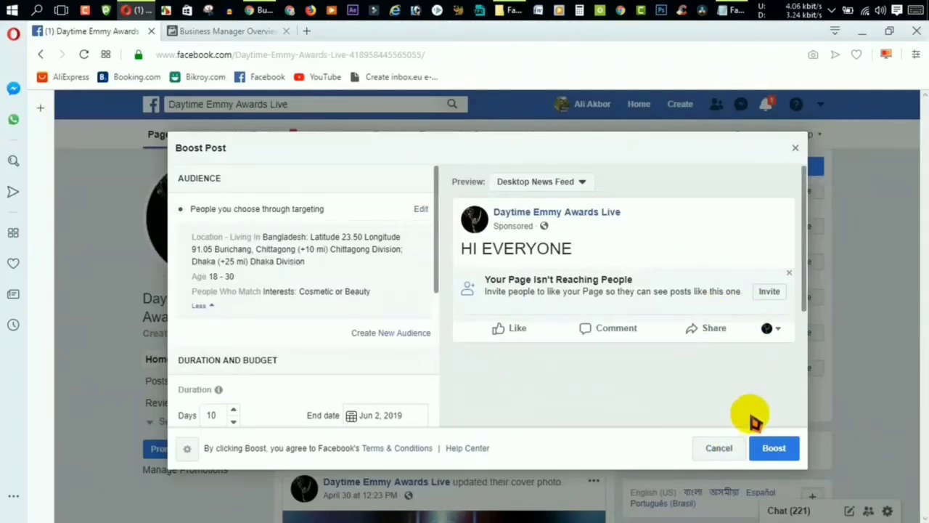
Cancel boosting the HI EVERYONE post and discard it without saving a draft.
left_click(724, 453)
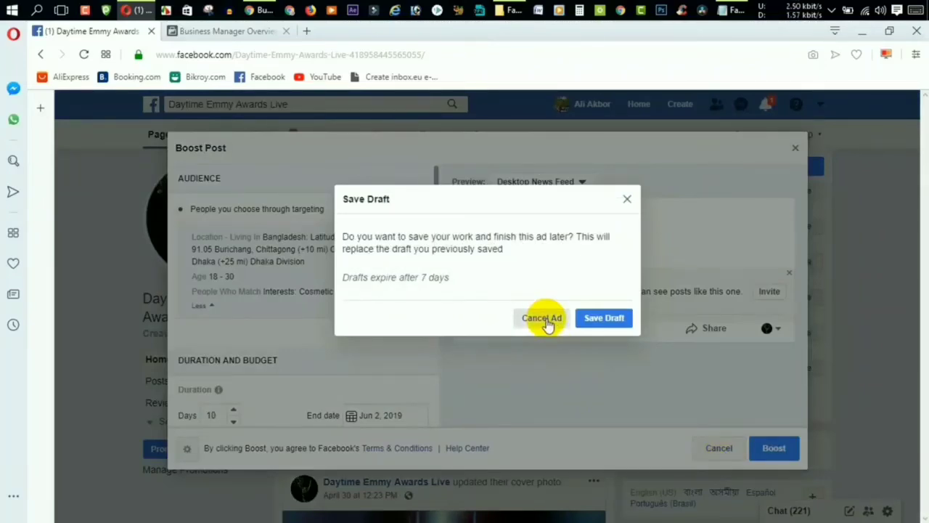
left_click(546, 323)
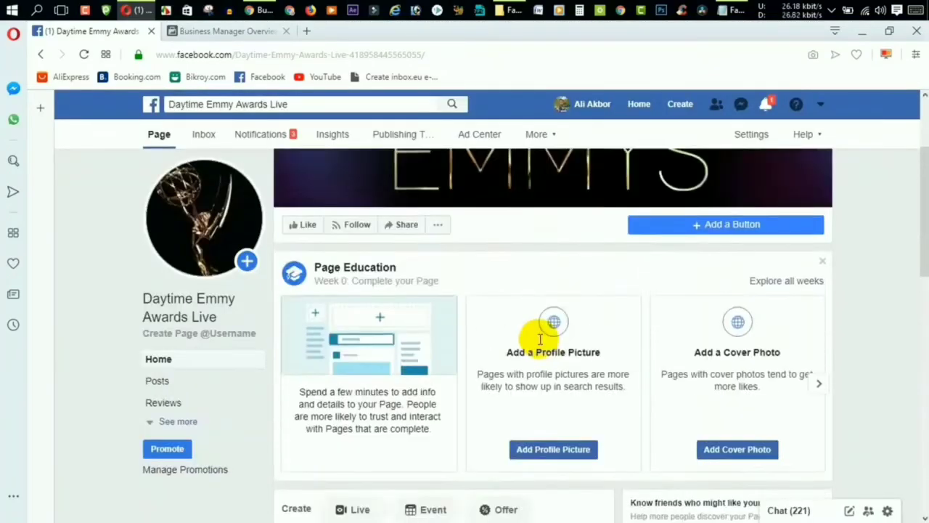
scroll(544, 341, "down", 6)
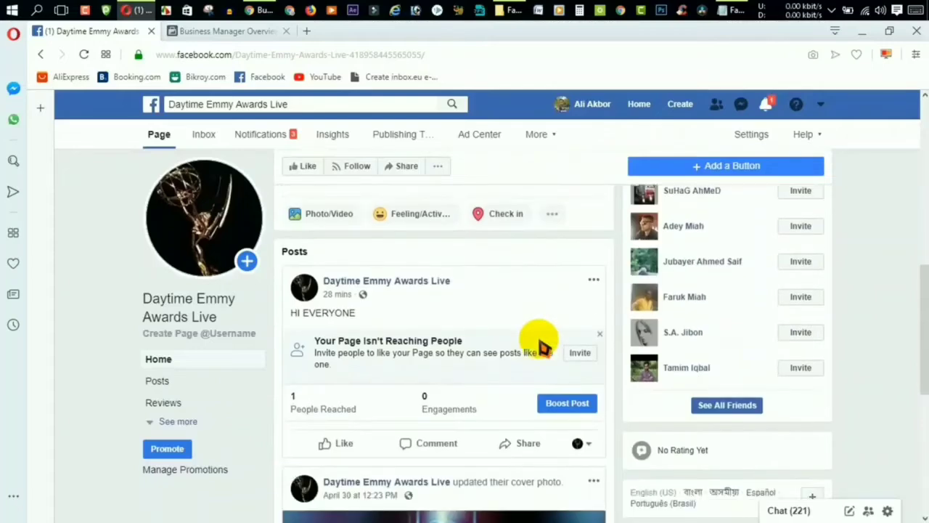
scroll(545, 348, "up", 6)
scroll(536, 341, "up", 2)
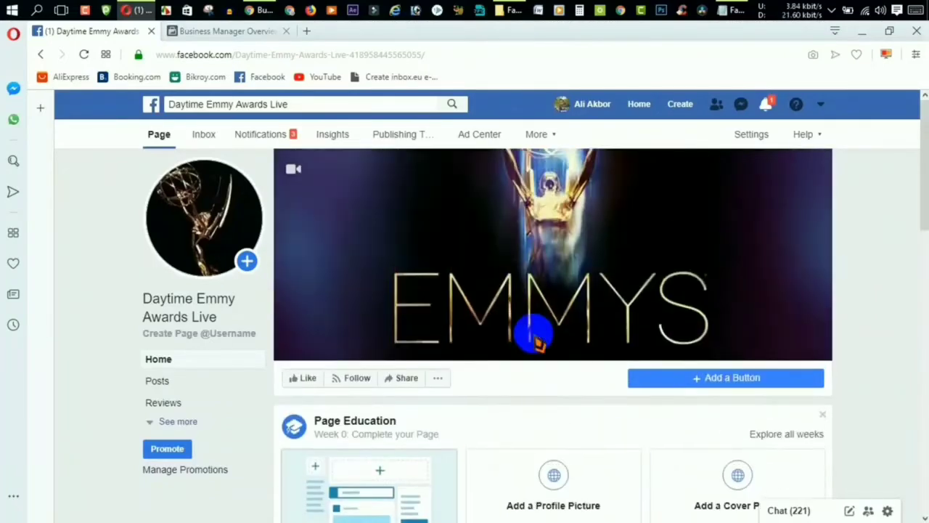
scroll(536, 341, "down", 6)
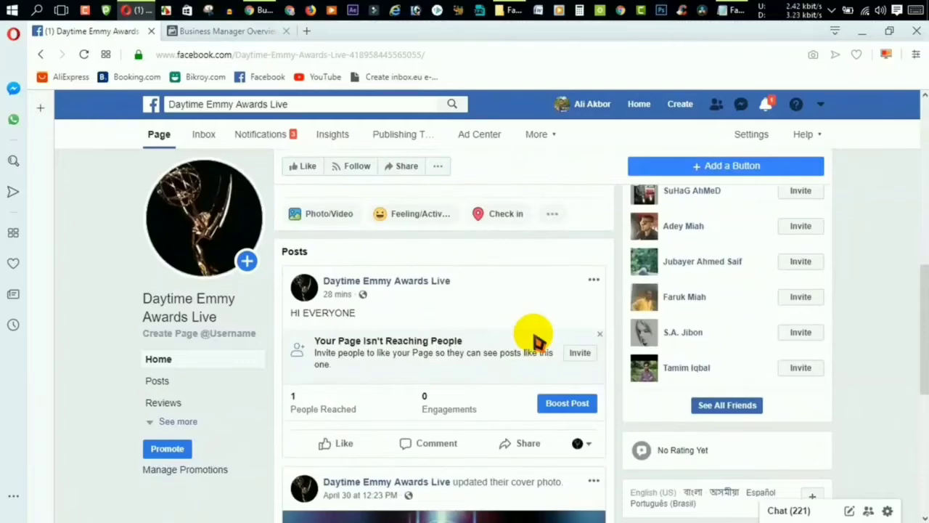
scroll(535, 340, "up", 3)
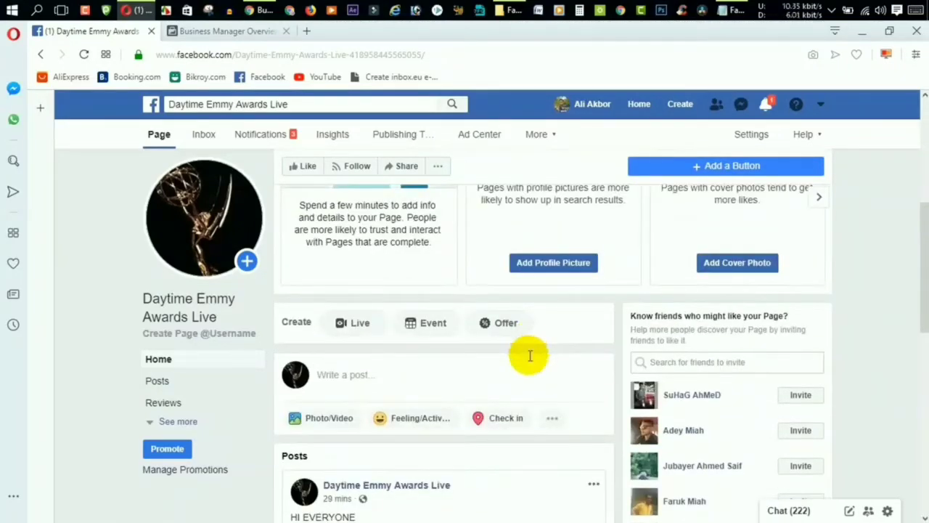
scroll(530, 355, "up", 5)
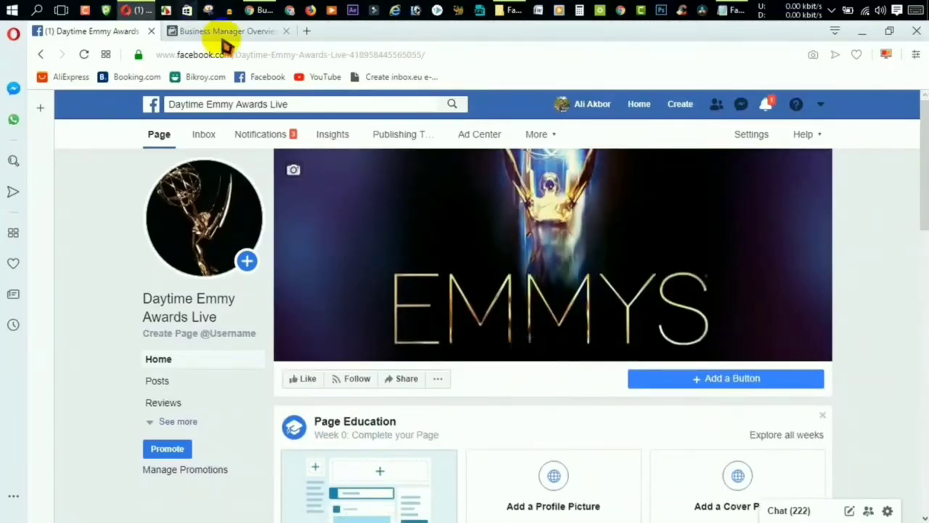
Switch to the Business Manager tab and open the Create Your Business Manager Account form.
left_click(218, 33)
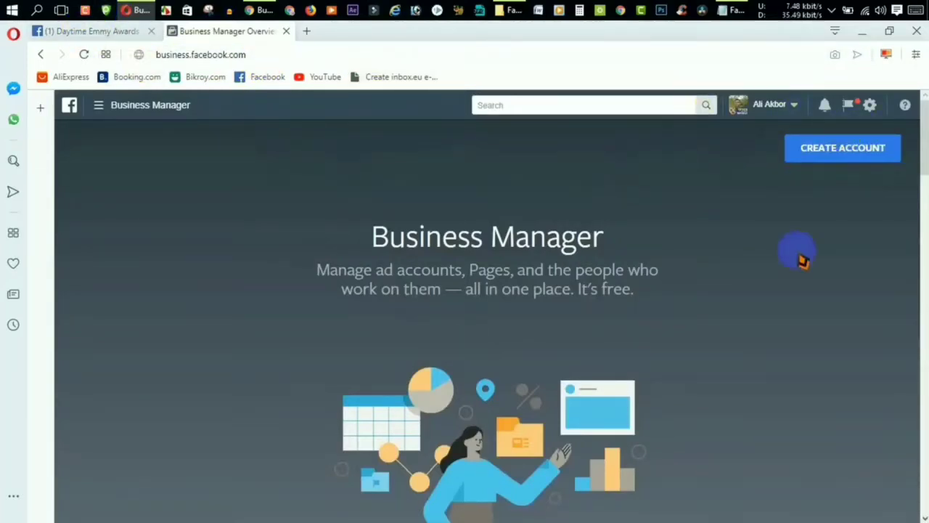
left_click(855, 148)
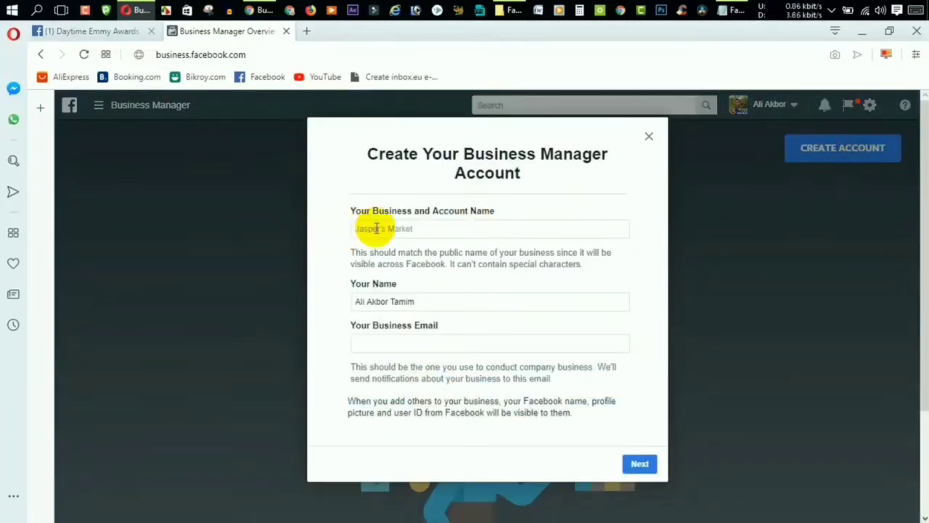
Enter business name 'BD Shop 365', your full name and a business email, then continue.
left_click(378, 228)
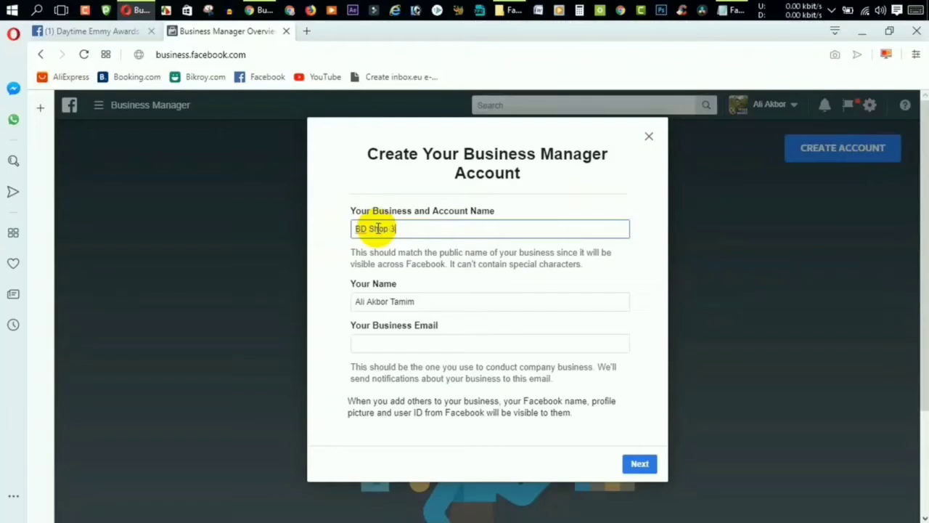
left_click(412, 303)
left_click_drag(353, 296, 415, 290)
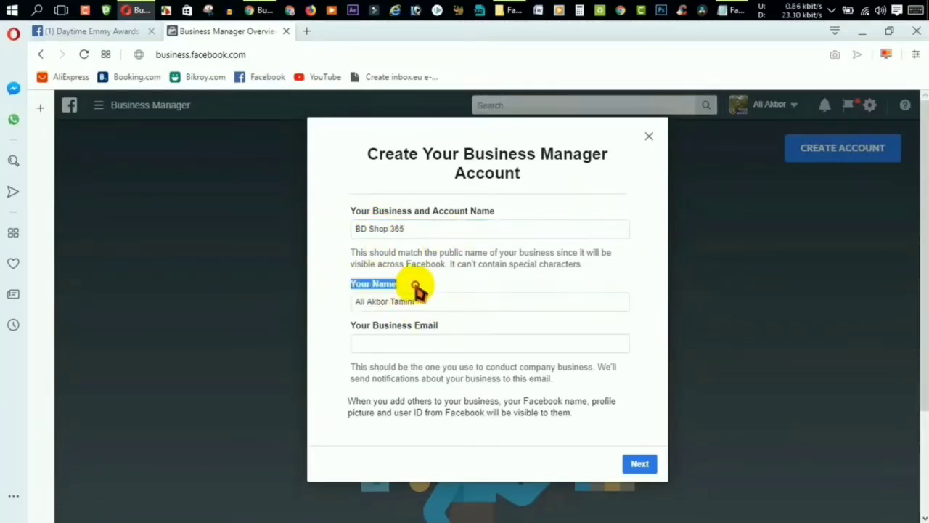
left_click(428, 302)
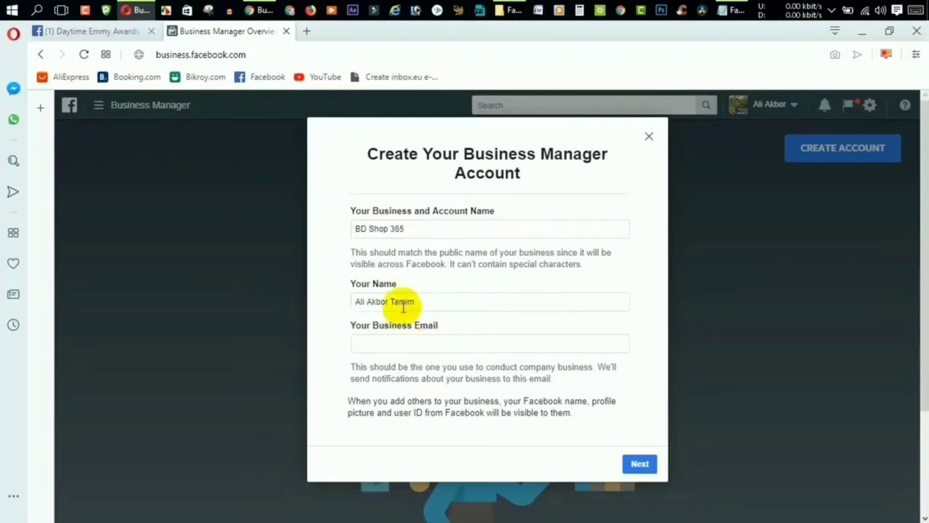
left_click(409, 343)
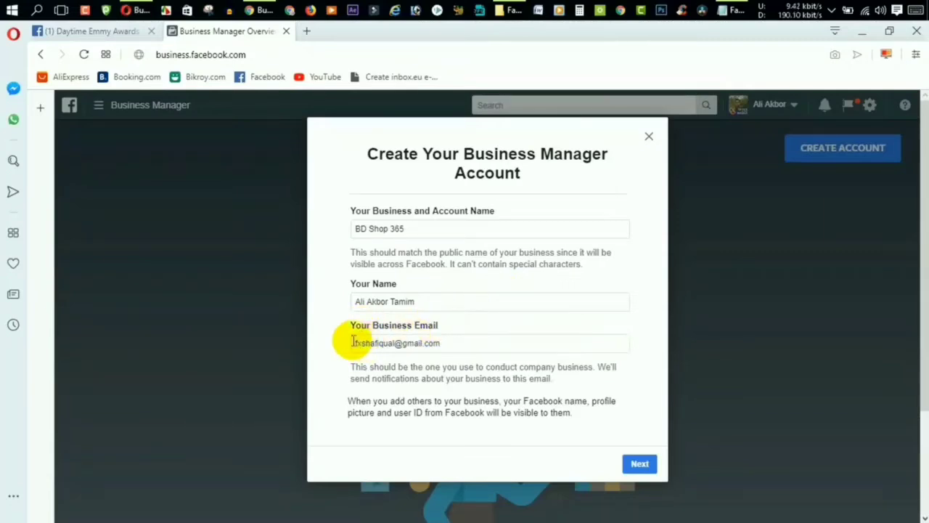
left_click(448, 342)
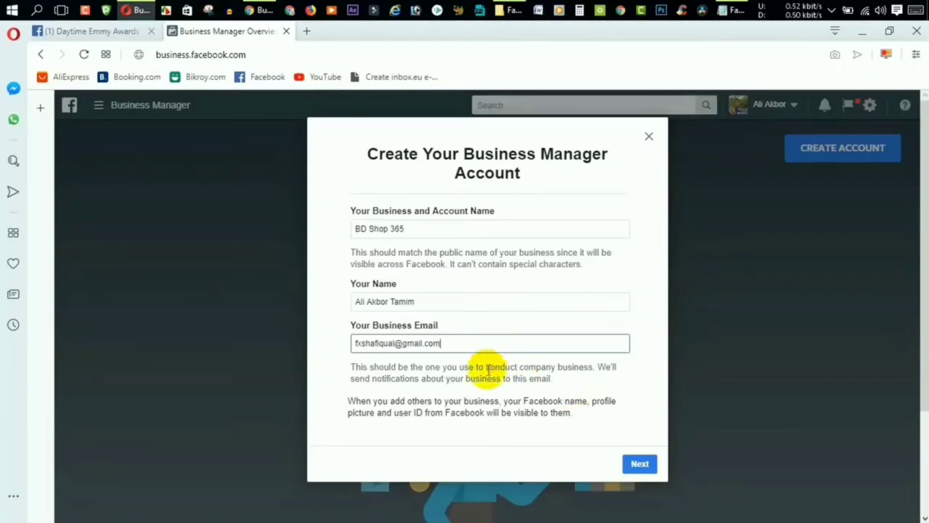
left_click(638, 468)
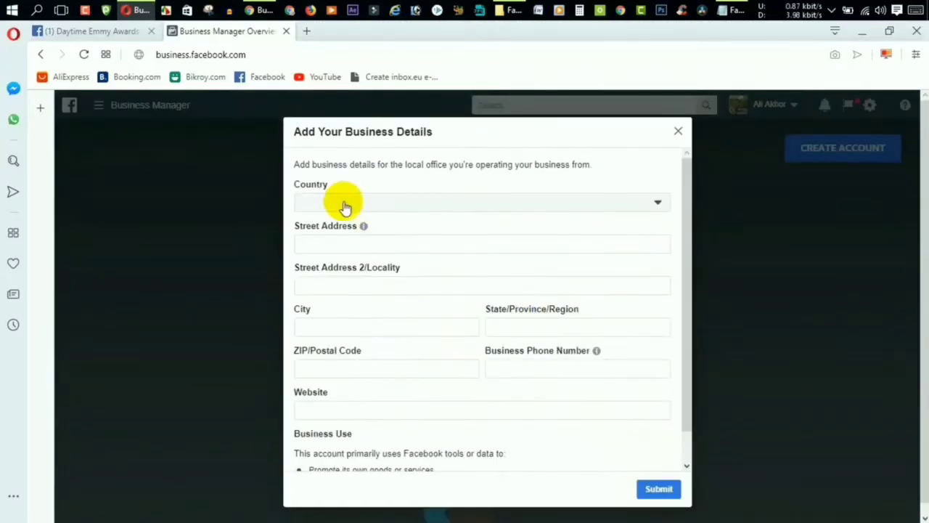
Set the business country to Bangladesh.
left_click(345, 204)
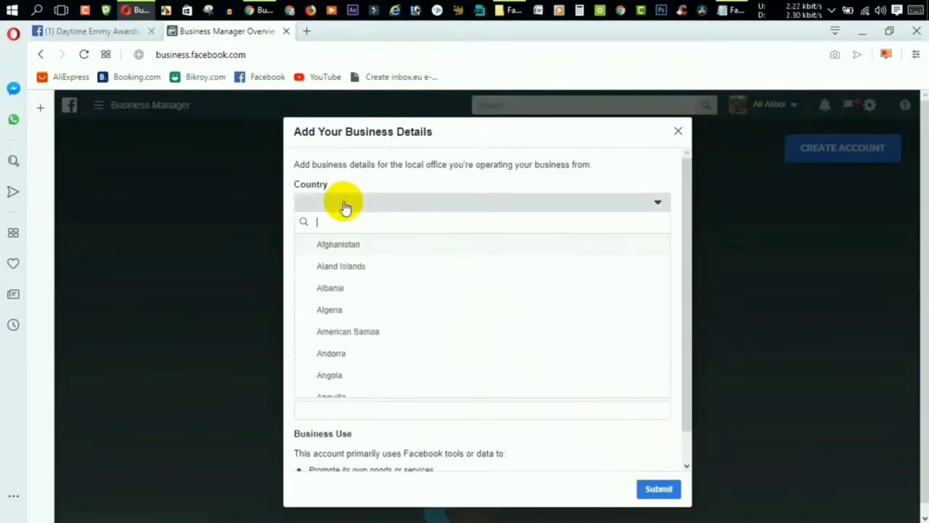
scroll(358, 332, "down", 3)
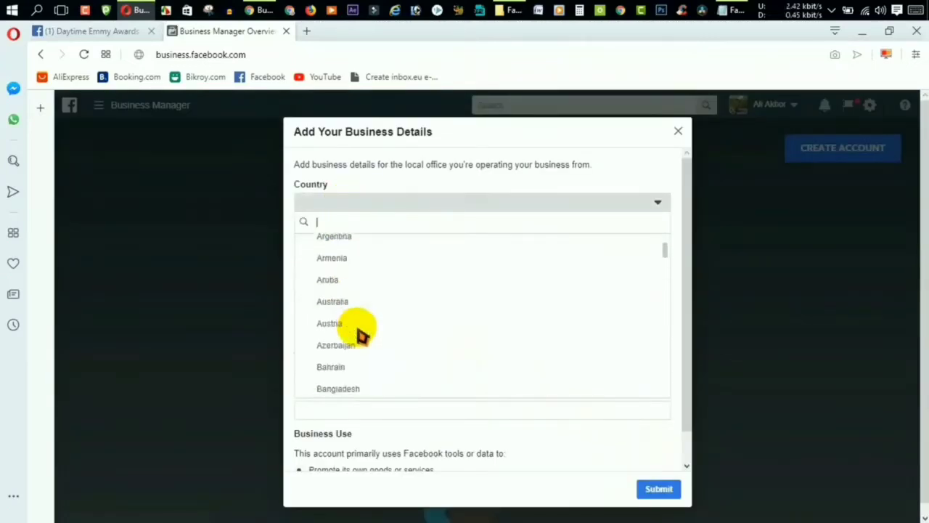
scroll(362, 332, "down", 2)
scroll(359, 330, "up", 1)
left_click(356, 323)
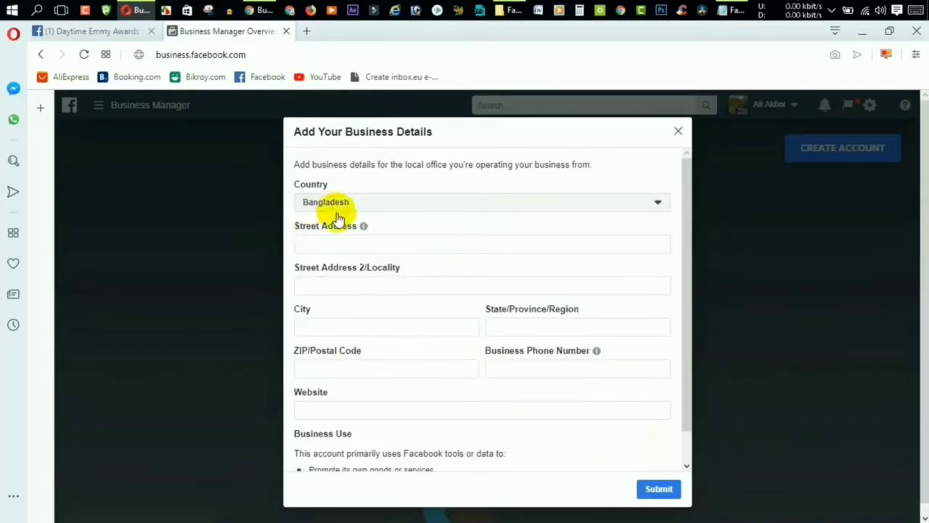
Enter the business street address.
left_click(347, 244)
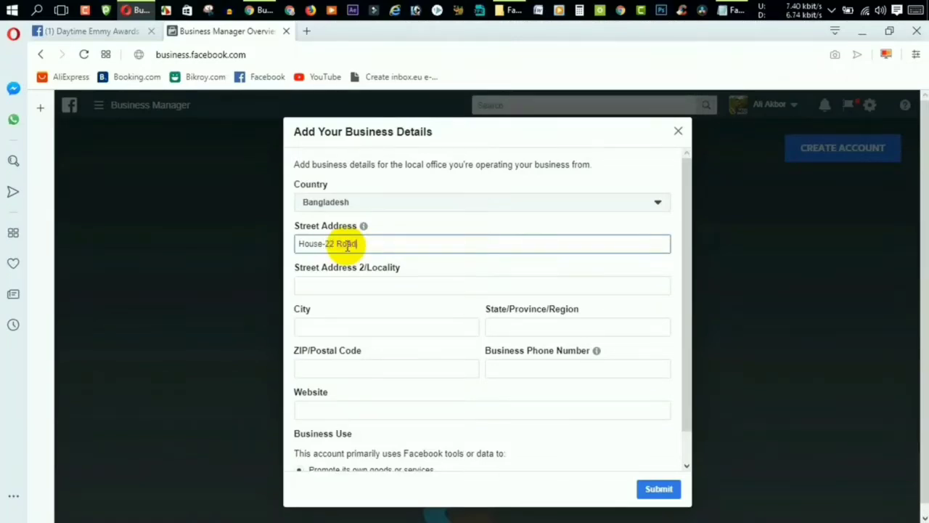
type("-3")
left_click(347, 294)
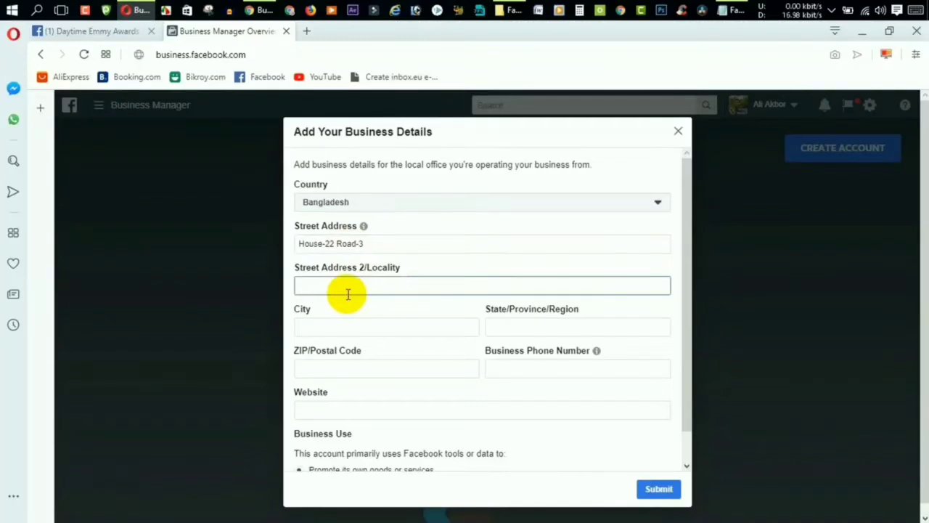
left_click(377, 247)
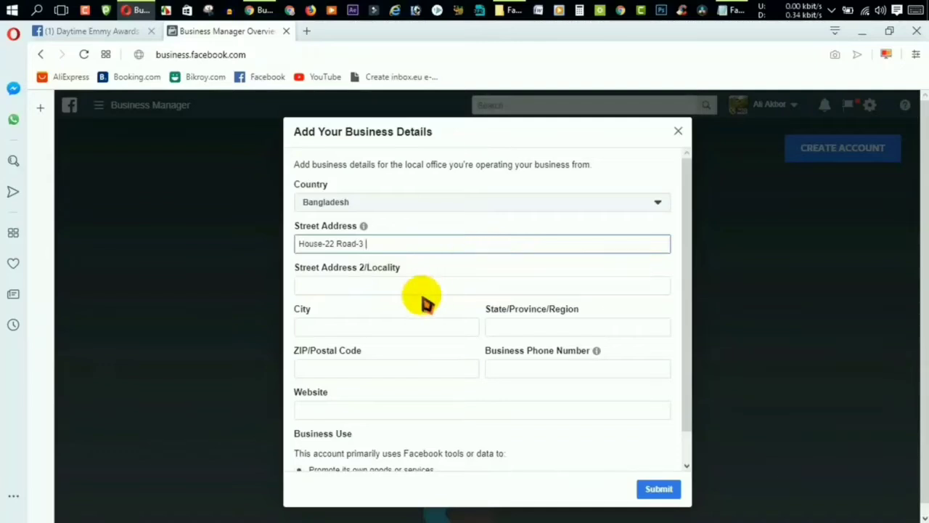
left_click(369, 283)
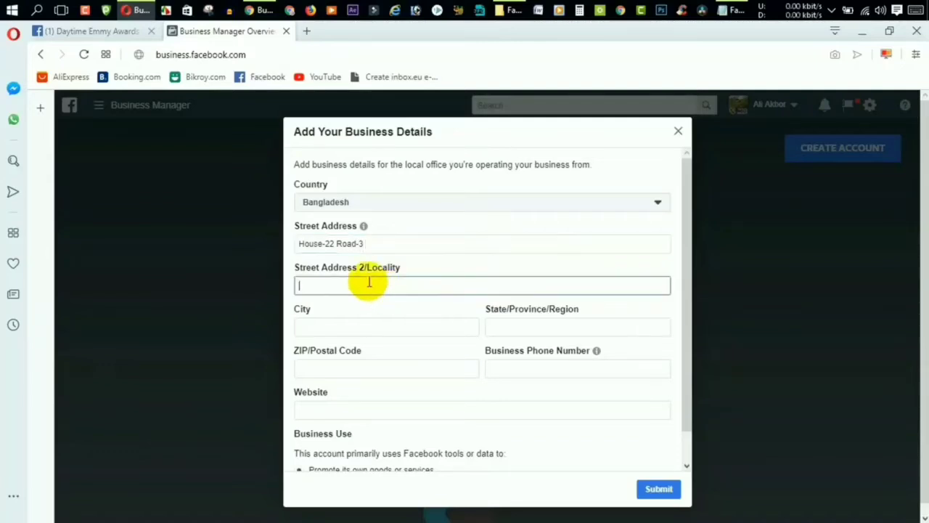
left_click(384, 247)
left_click(374, 283)
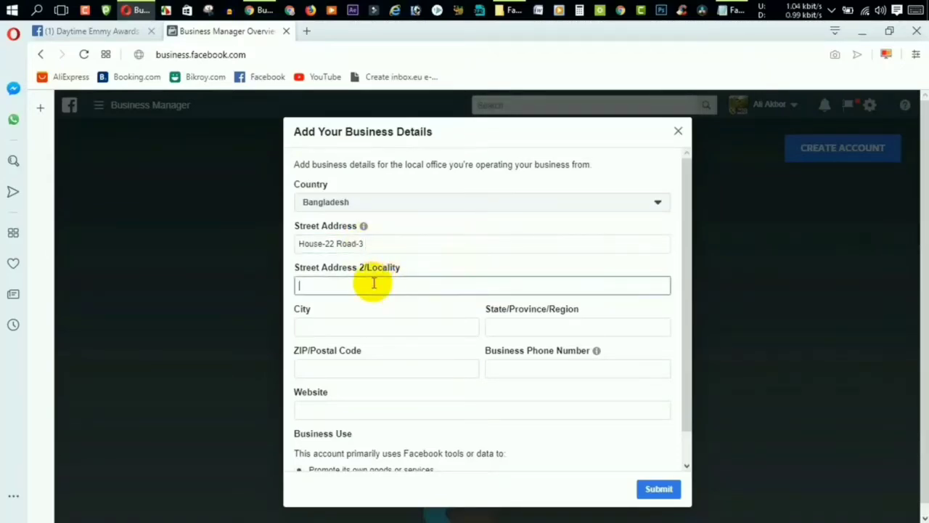
left_click(379, 243)
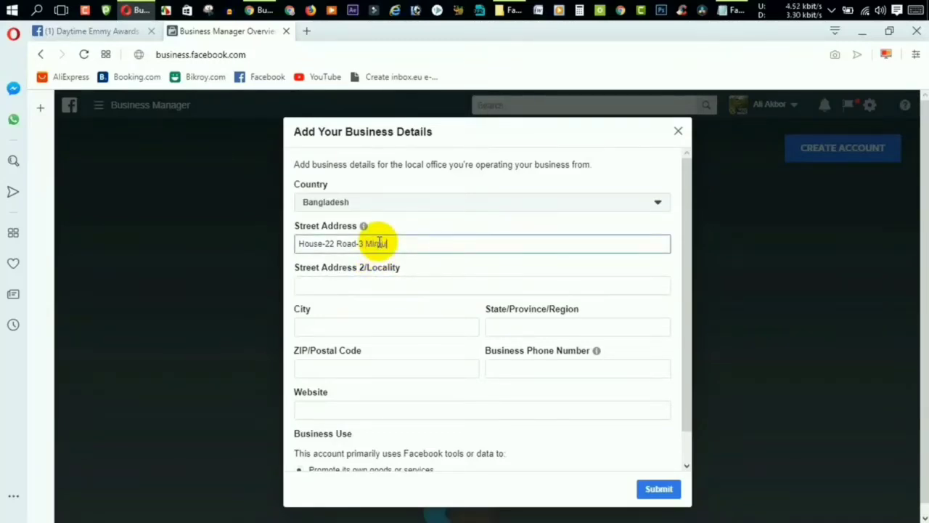
Enter city Dhaka, region Mirpur, ZIP code 1216 and the business phone number.
left_click(346, 324)
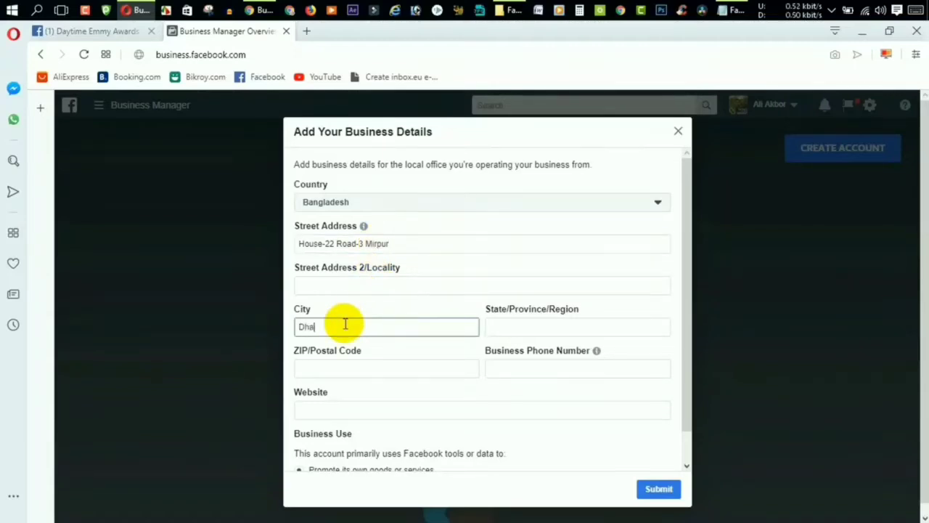
type("Dhaka")
left_click(516, 323)
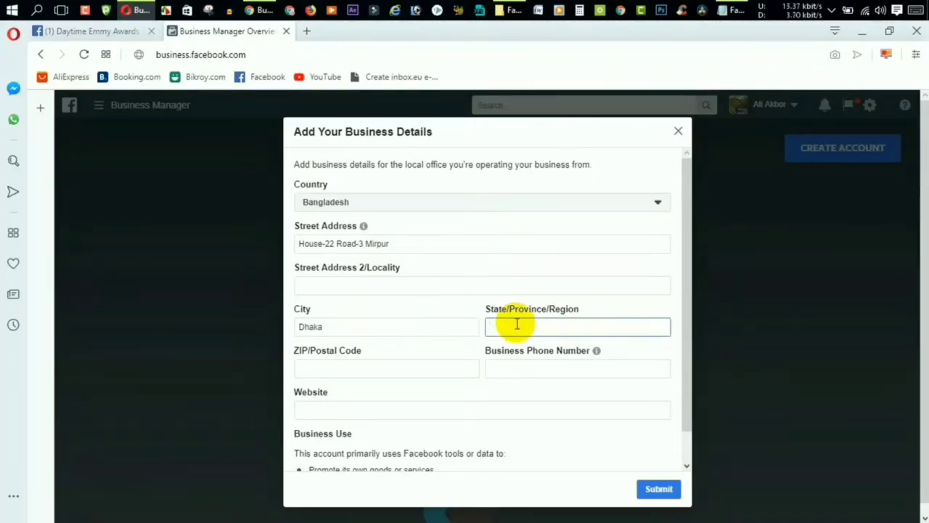
type("Mirpur")
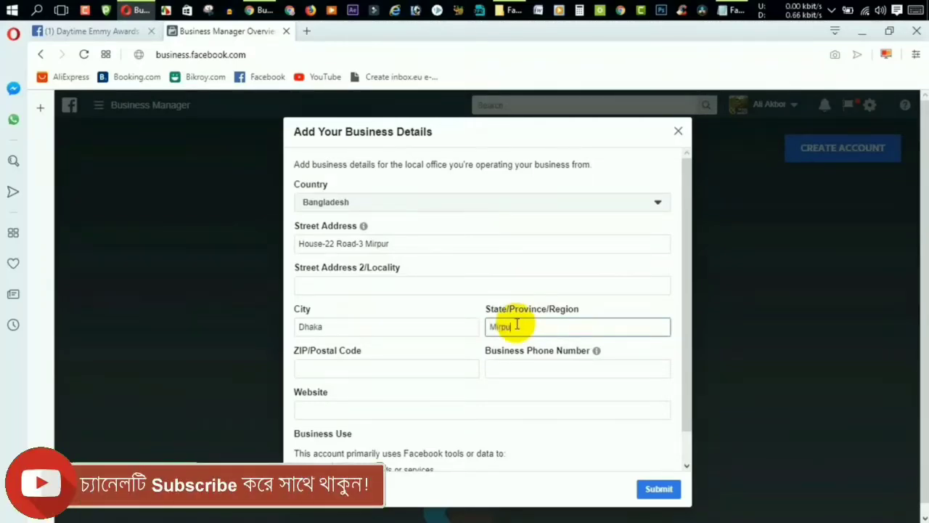
left_click(350, 372)
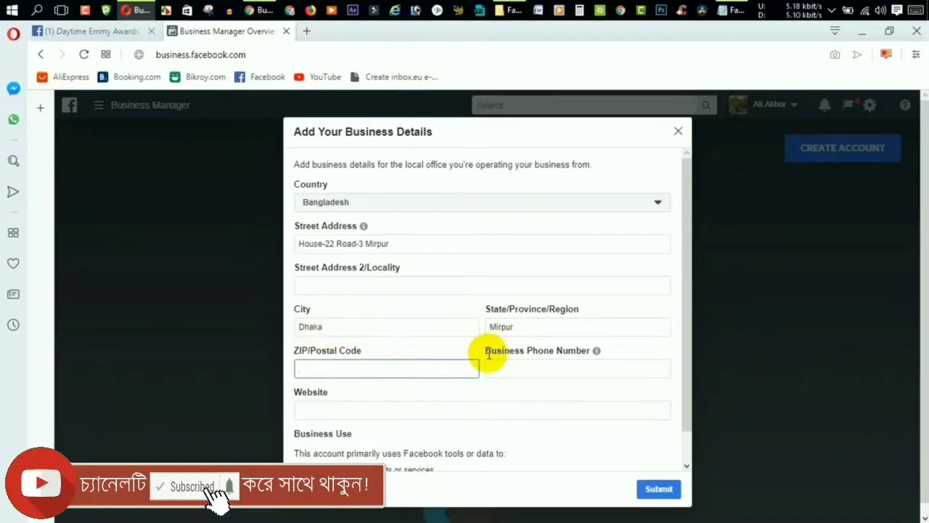
type("121")
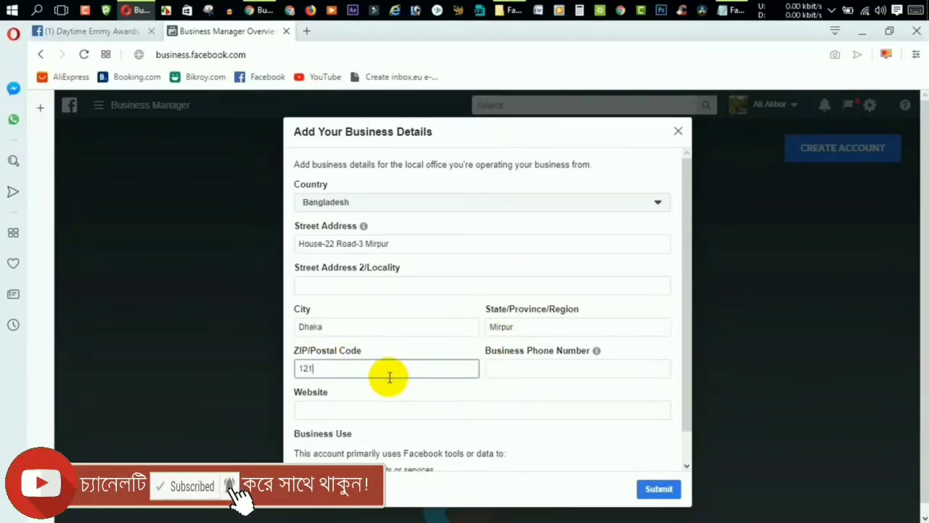
type("6")
left_click(498, 369)
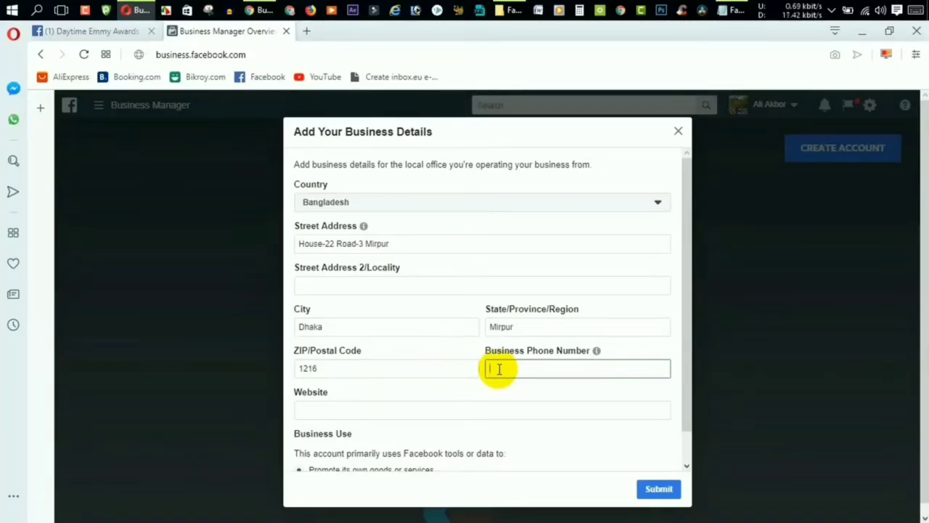
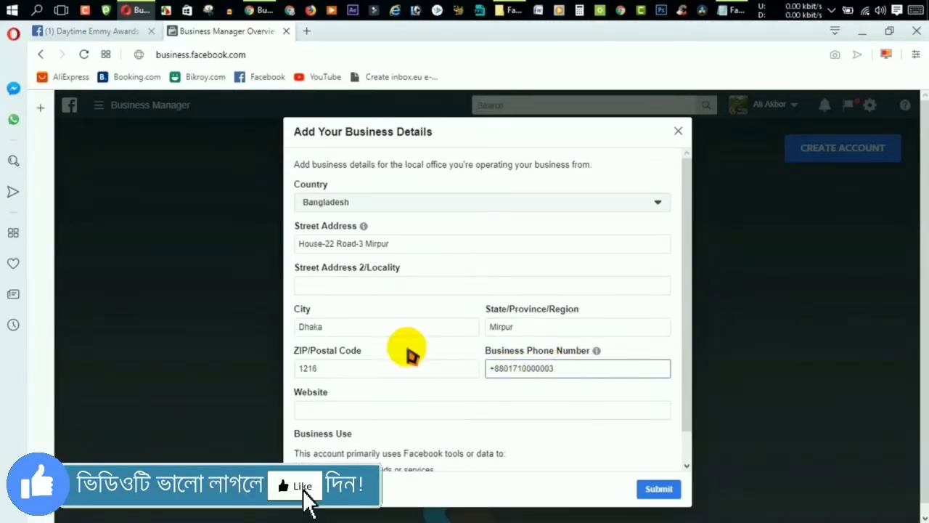
left_click(311, 411)
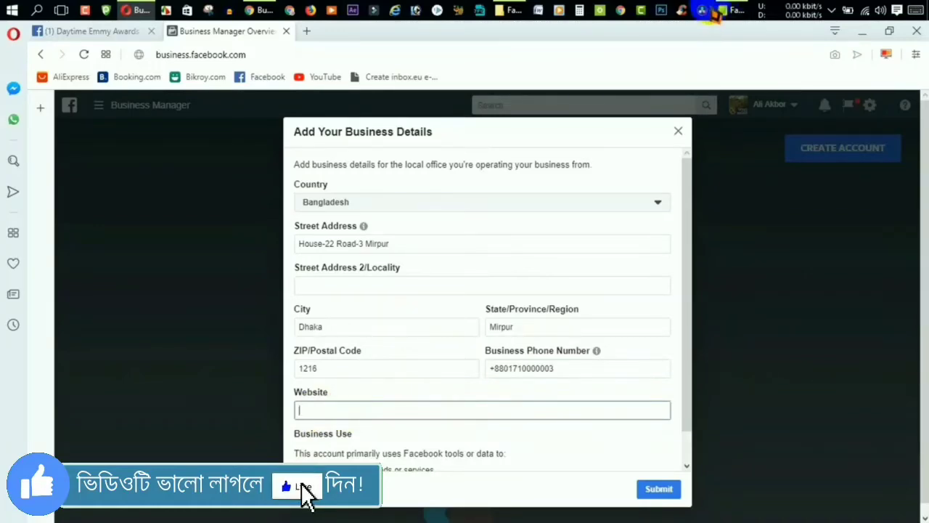
mouse_move(737, 12)
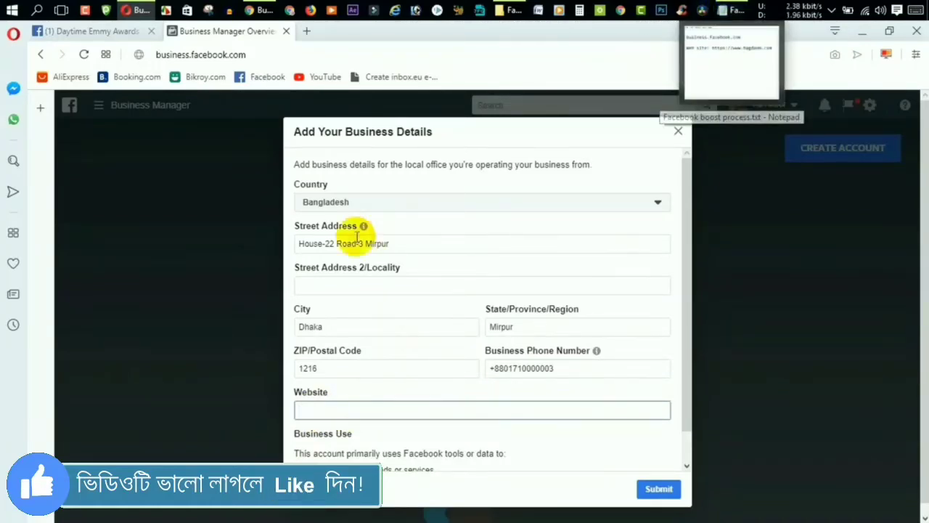
left_click(734, 10)
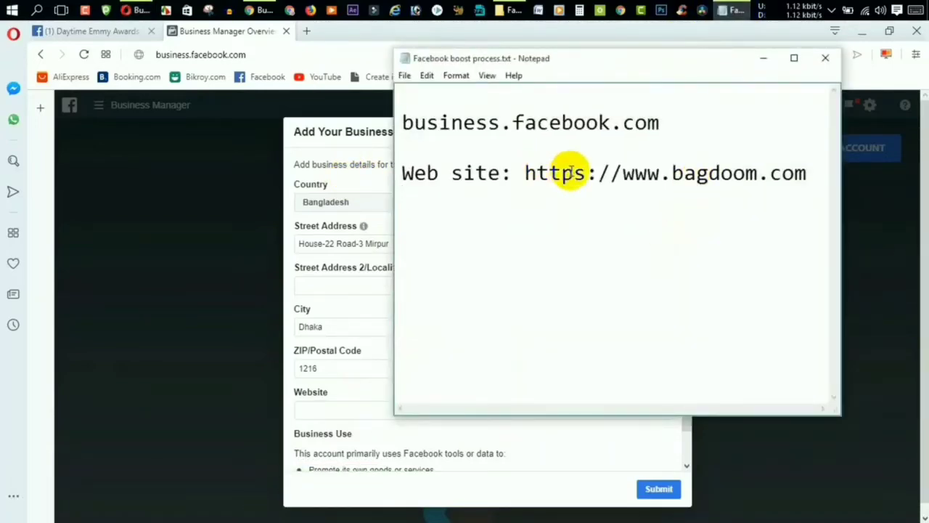
left_click_drag(526, 171, 805, 179)
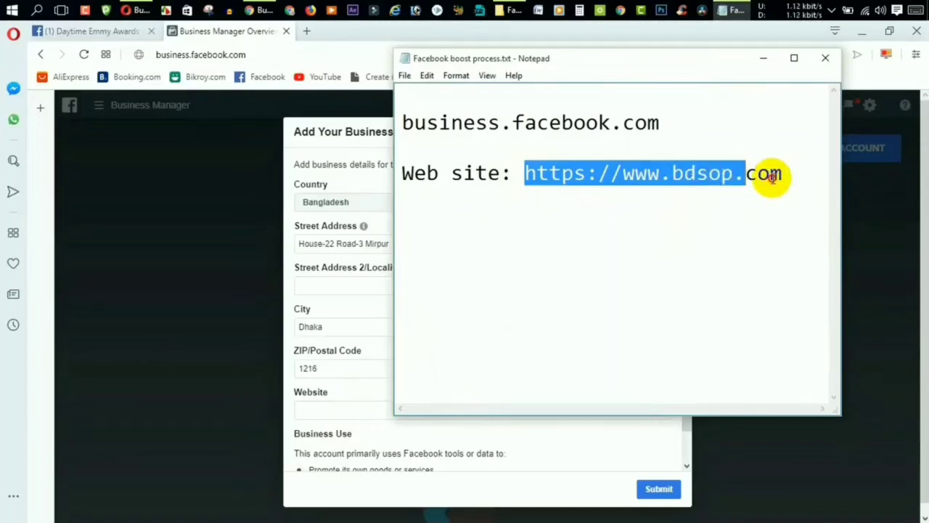
left_click_drag(772, 179, 782, 174)
right_click(751, 180)
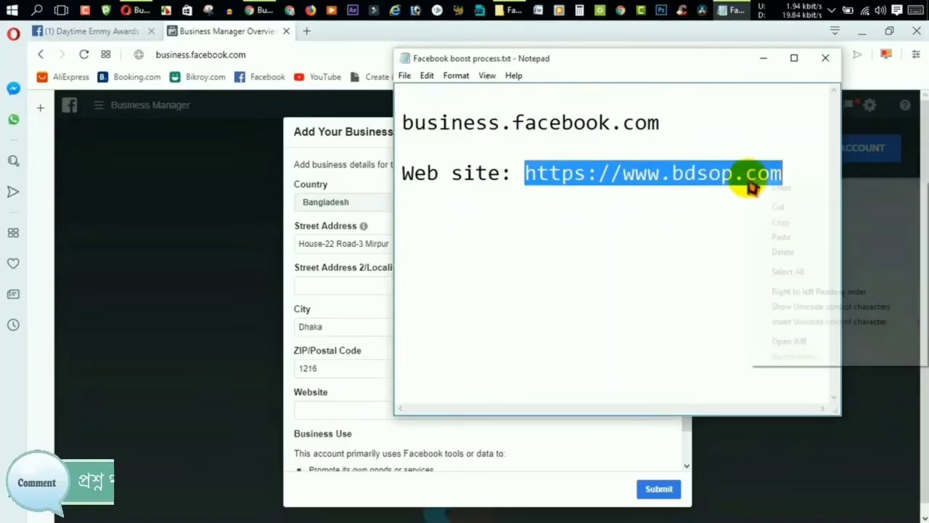
left_click(771, 223)
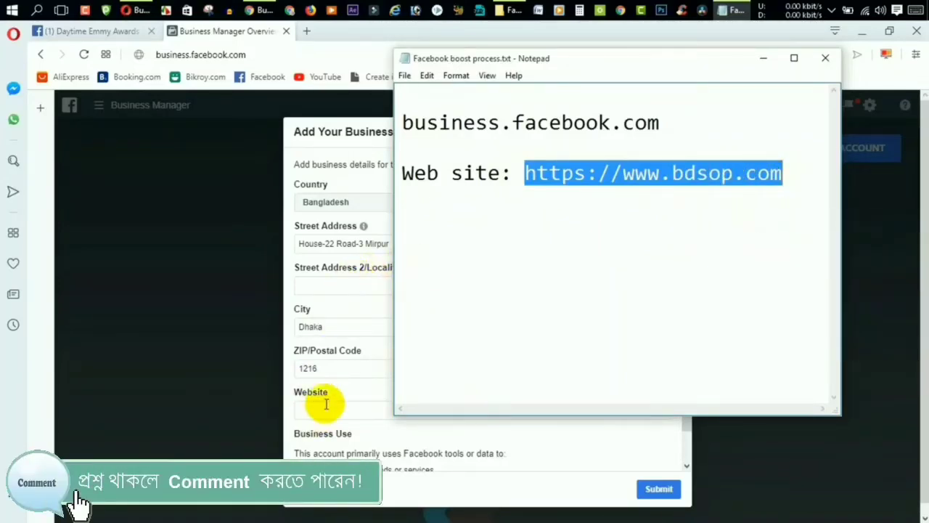
left_click(326, 409)
right_click(324, 408)
left_click(376, 277)
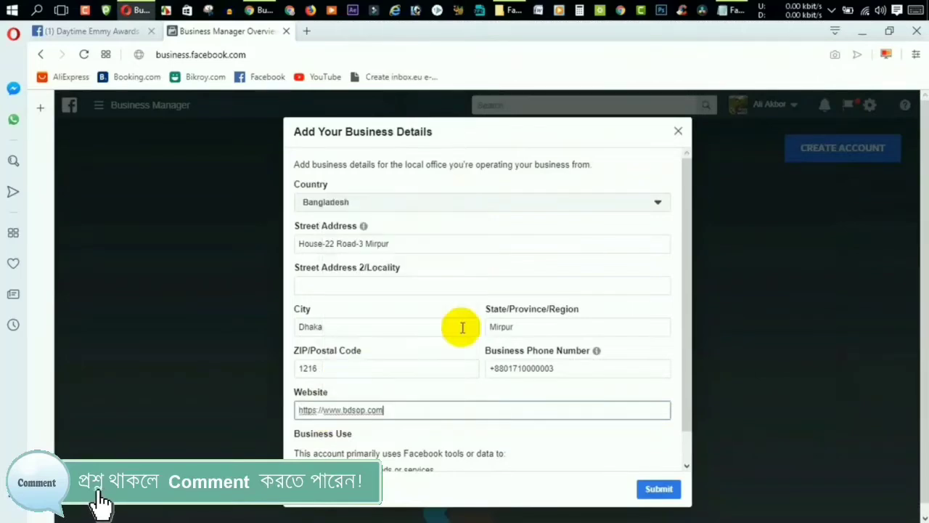
Set the business use to 'Promote its own goods or services'.
scroll(370, 435, "down", 1)
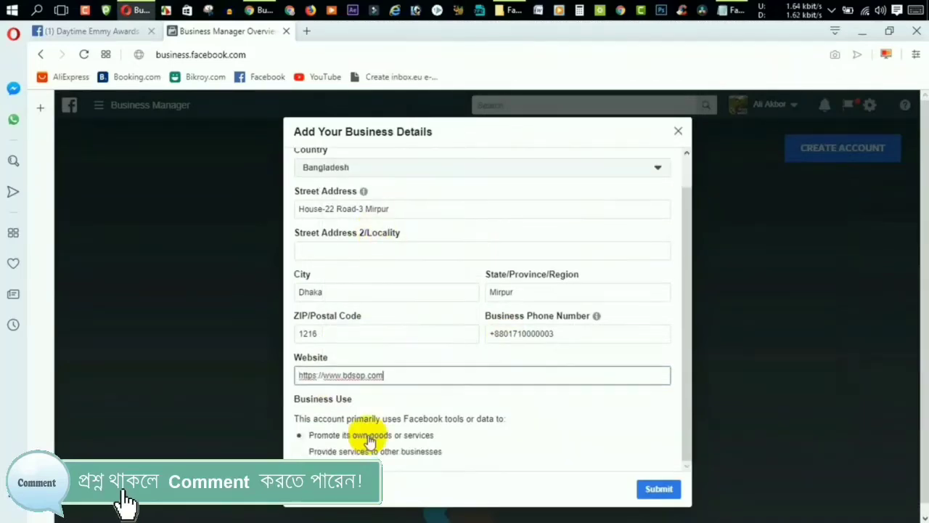
left_click(298, 436)
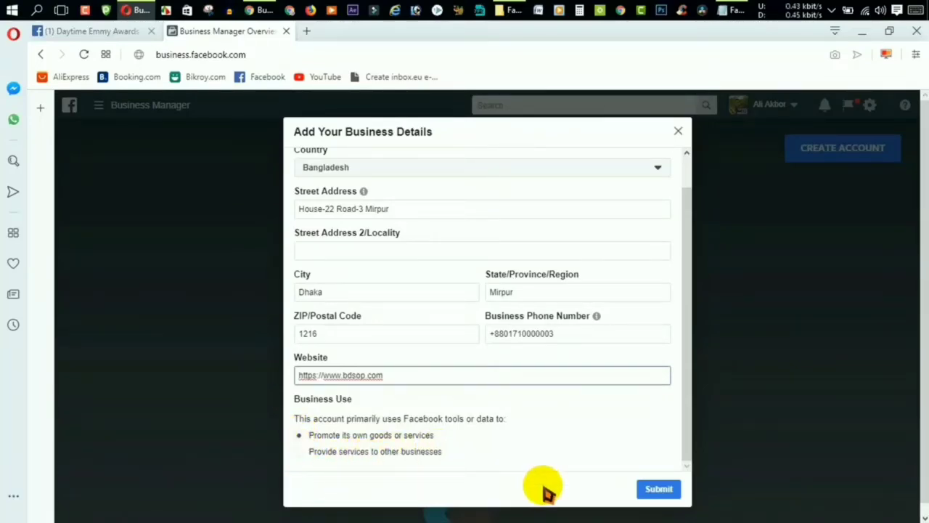
scroll(427, 432, "up", 1)
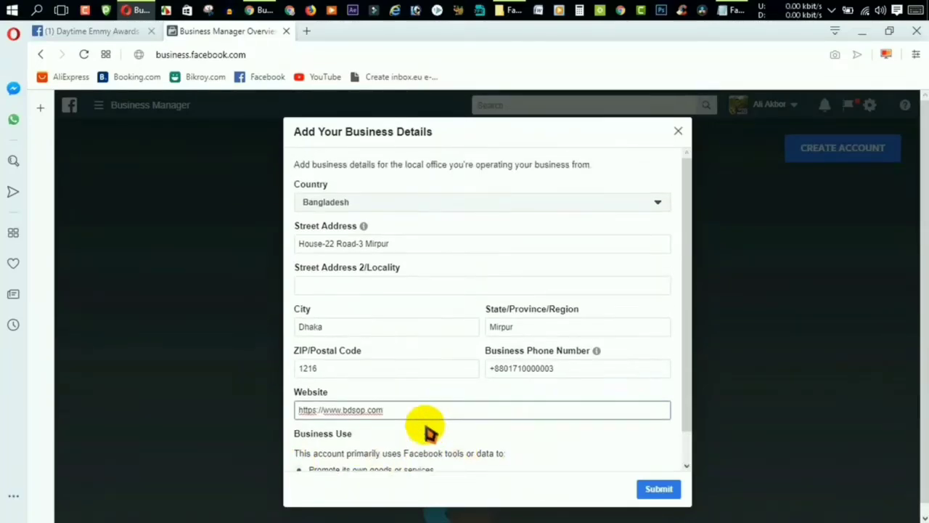
scroll(367, 459, "down", 1)
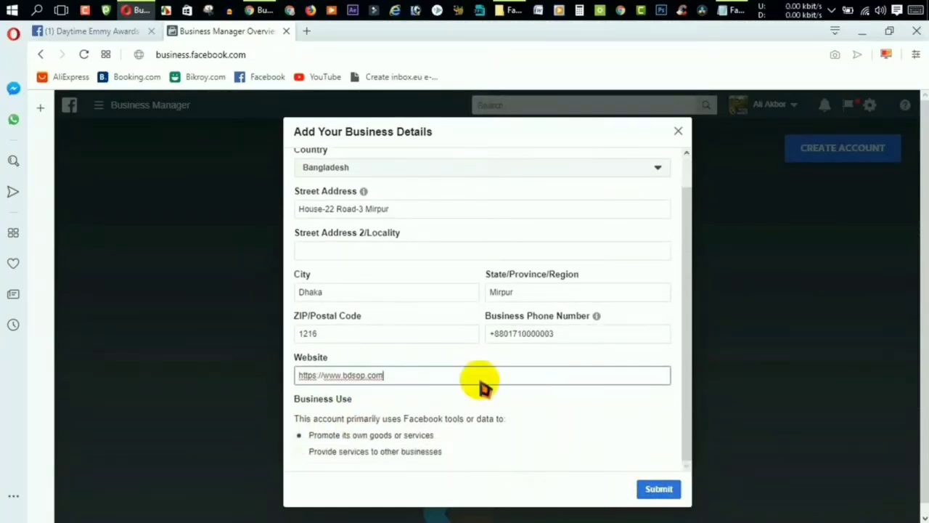
scroll(482, 385, "up", 1)
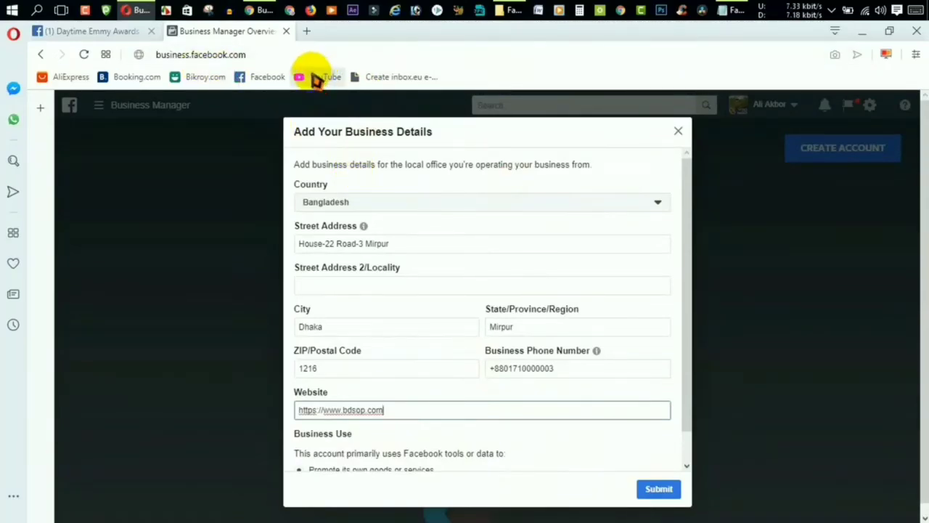
Check the business email confirmation in Gmail, then close the business details form.
left_click(259, 10)
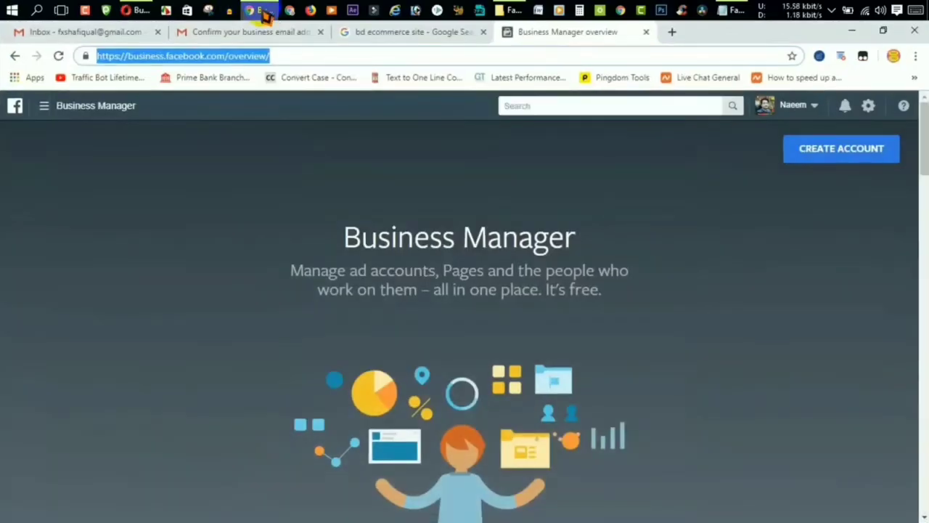
left_click(239, 33)
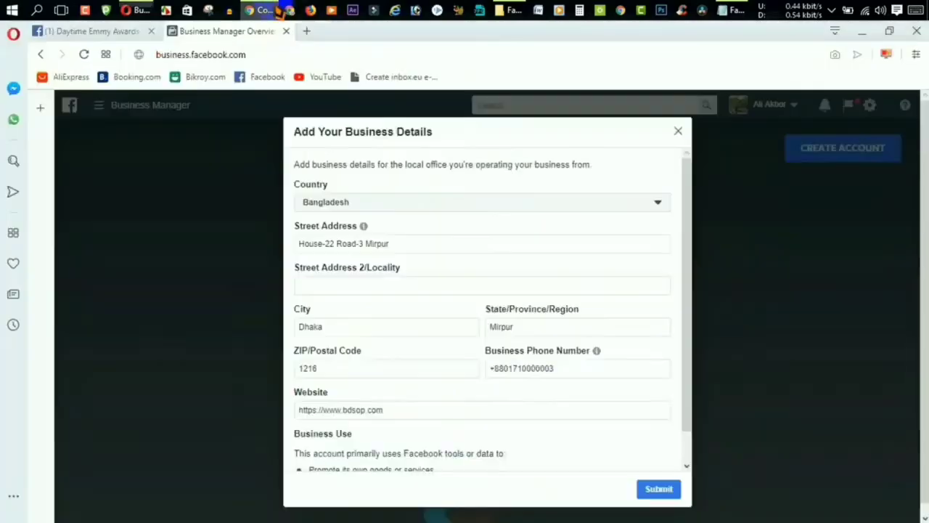
left_click(259, 10)
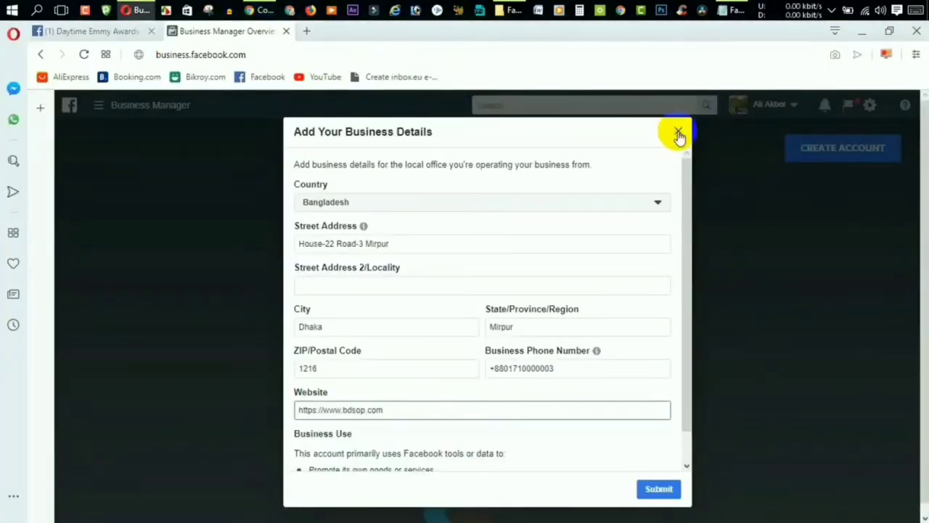
left_click(678, 134)
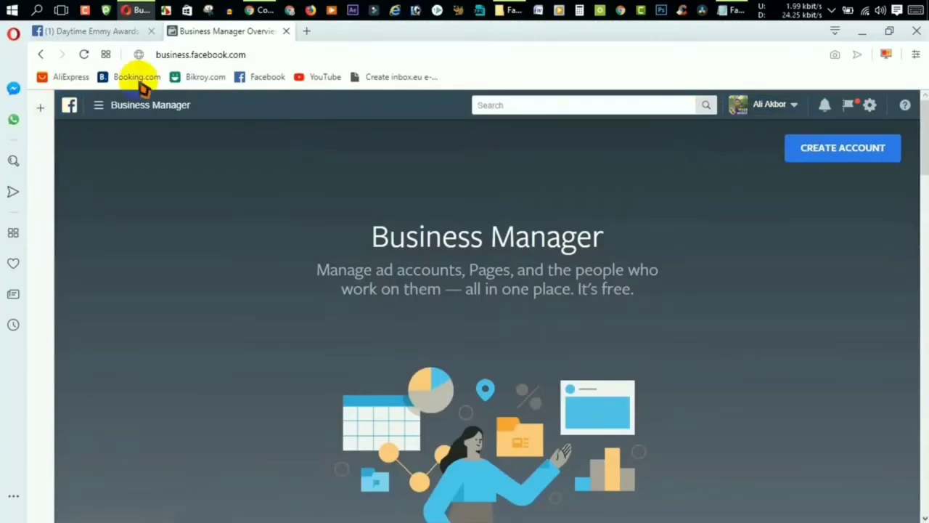
Reload Business Manager to show BD Shop 24 Ltd with its Test ad account, then open the navigation menu.
left_click(255, 52)
key("Return")
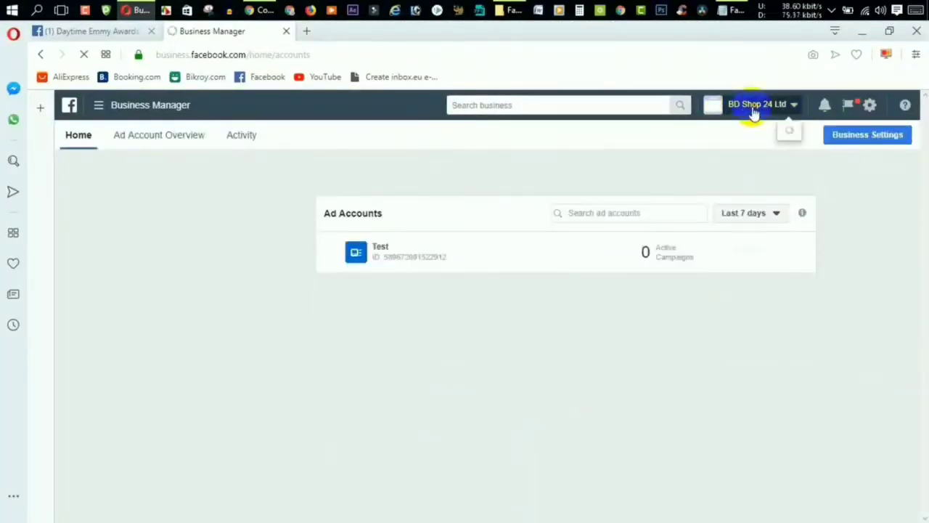
left_click(755, 120)
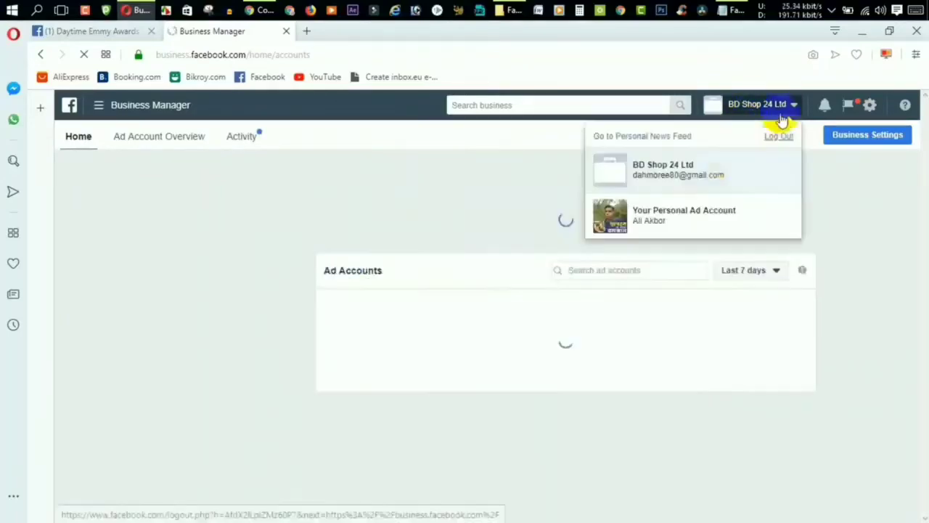
left_click(859, 211)
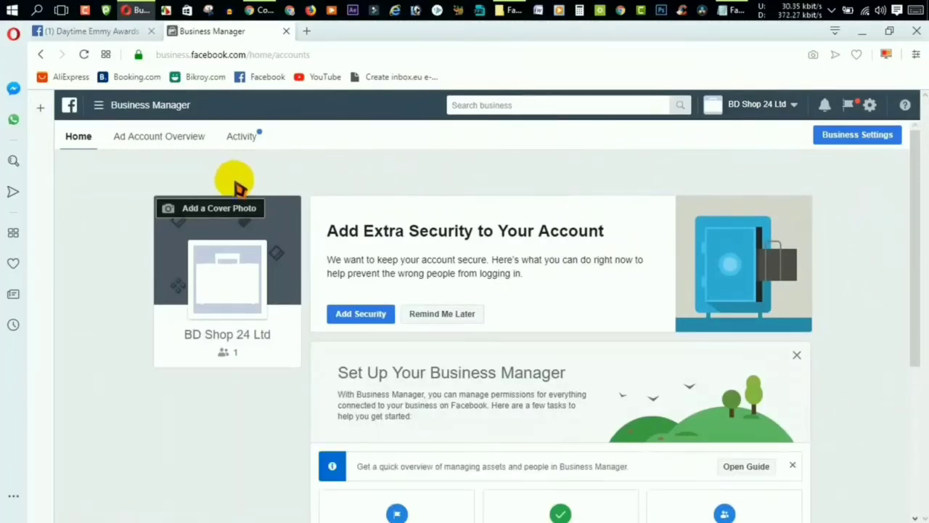
left_click(98, 107)
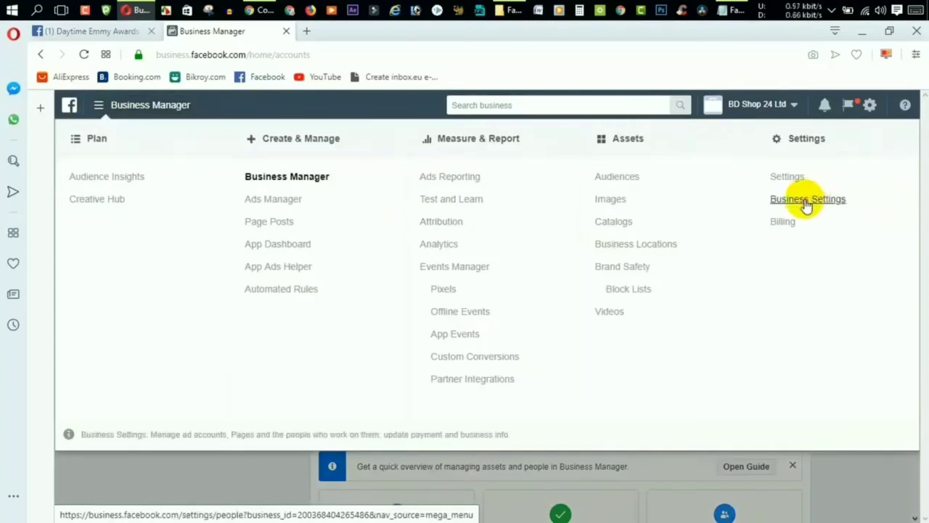
Open Business Settings' Ad Accounts section, listing the Test account owned by BD Shop 24 Ltd.
left_click(806, 203)
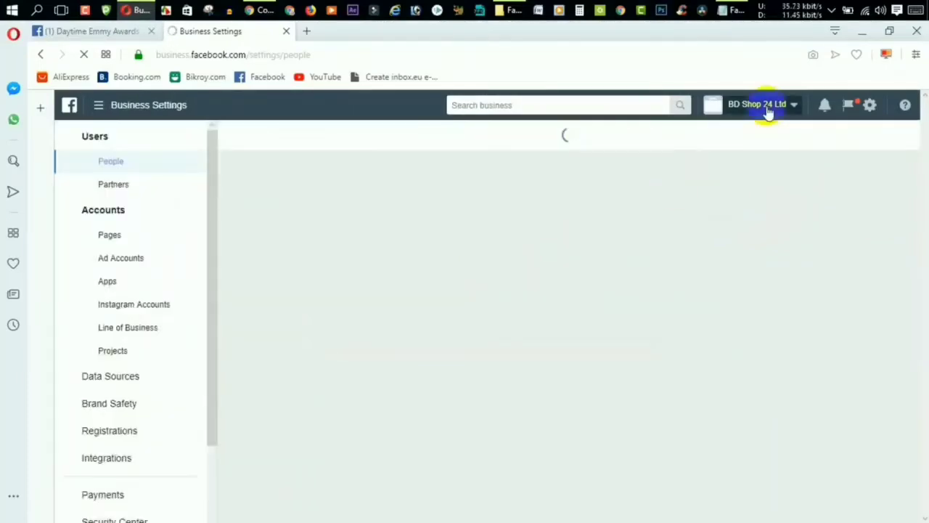
left_click(767, 109)
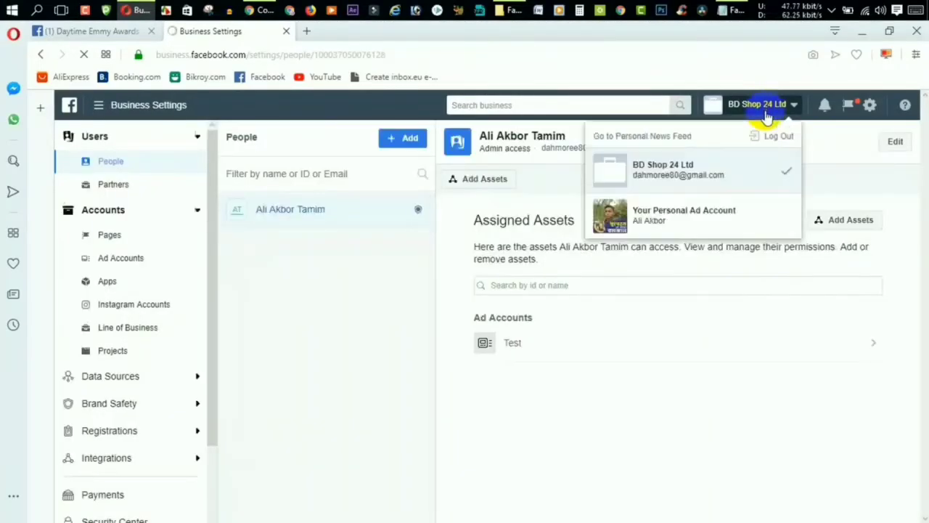
left_click(291, 366)
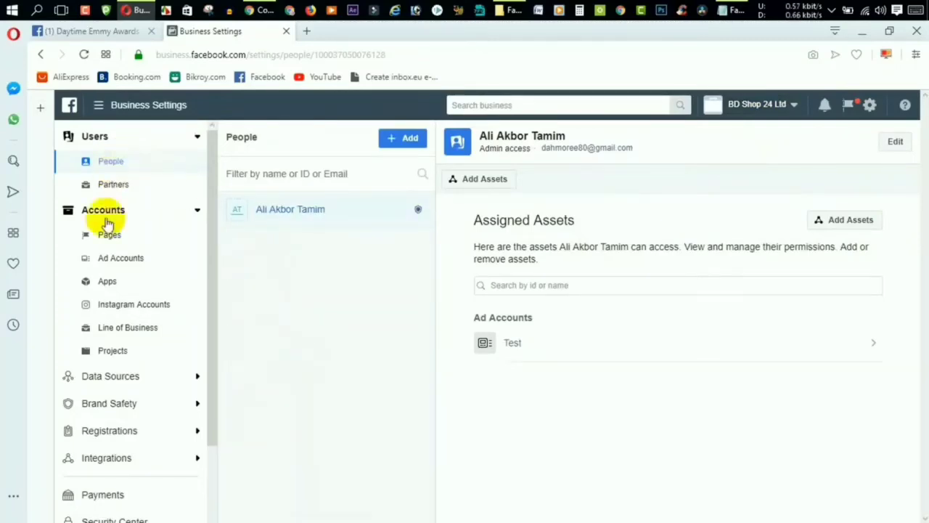
left_click(102, 263)
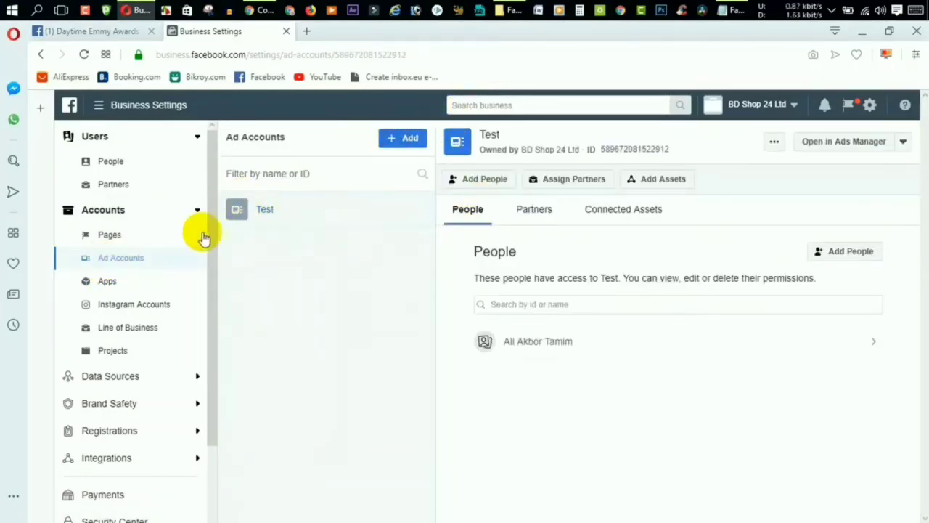
Cancel the new ad account attempt and view the Test ad account's details and access.
left_click(397, 145)
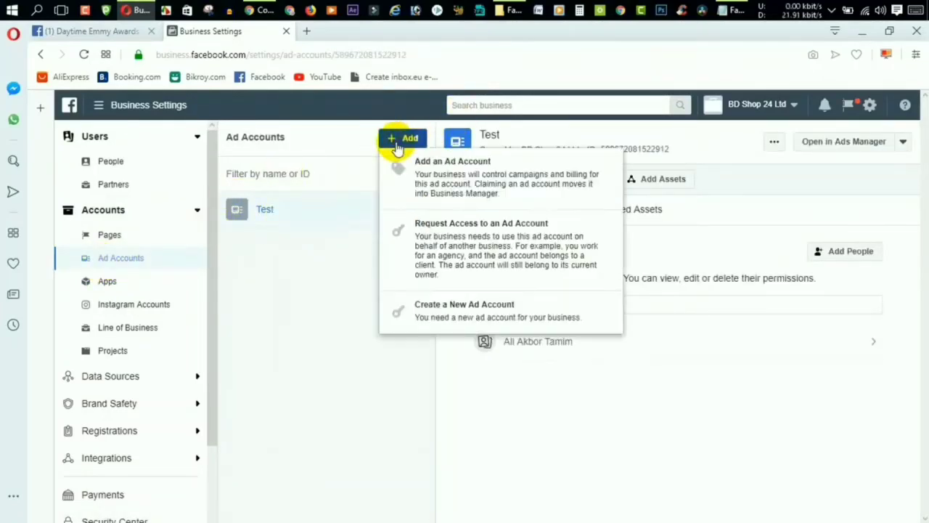
left_click(431, 329)
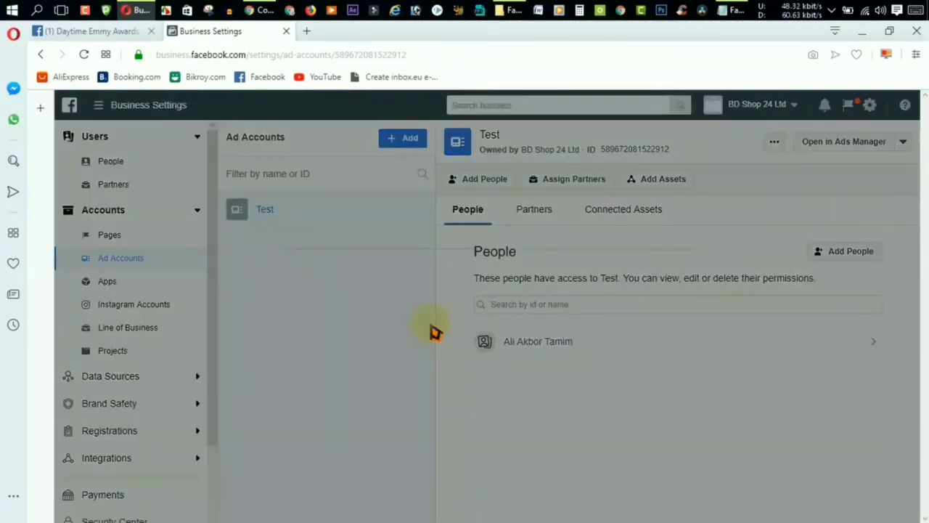
left_click_drag(530, 274, 529, 207)
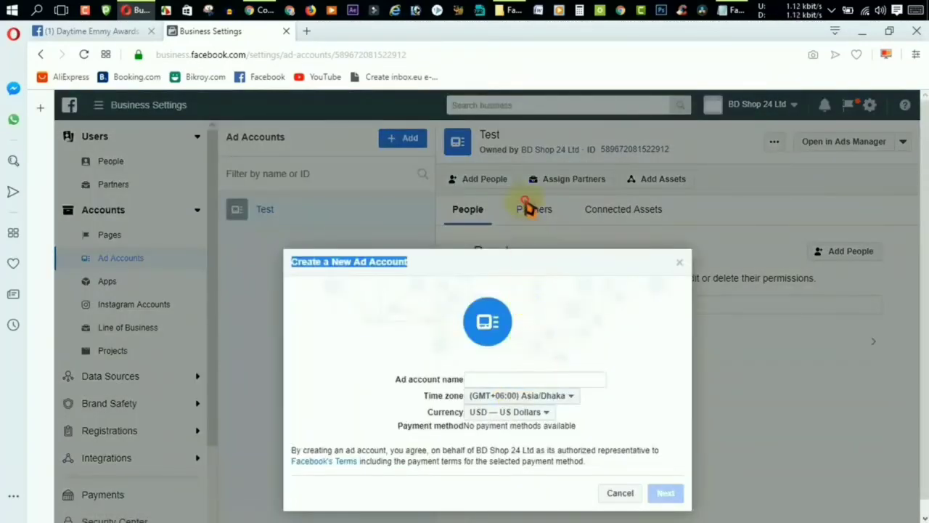
left_click(475, 363)
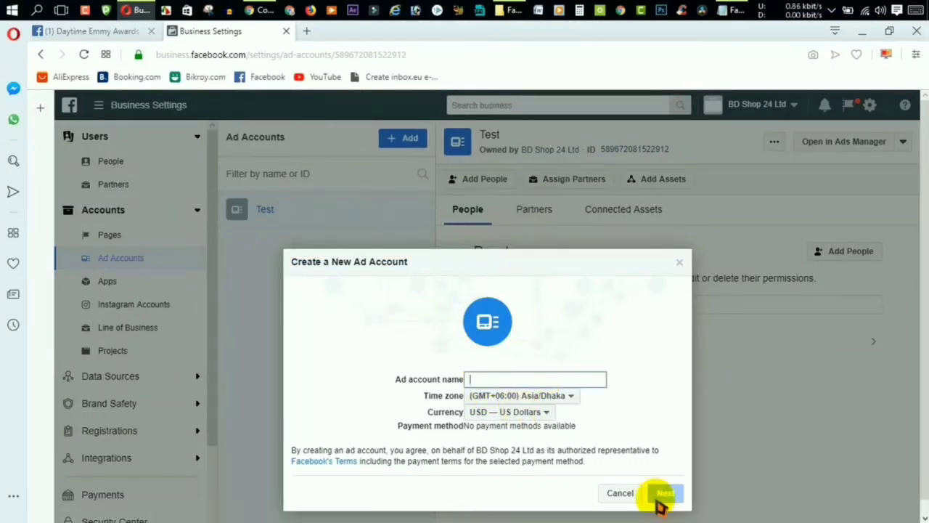
left_click(620, 494)
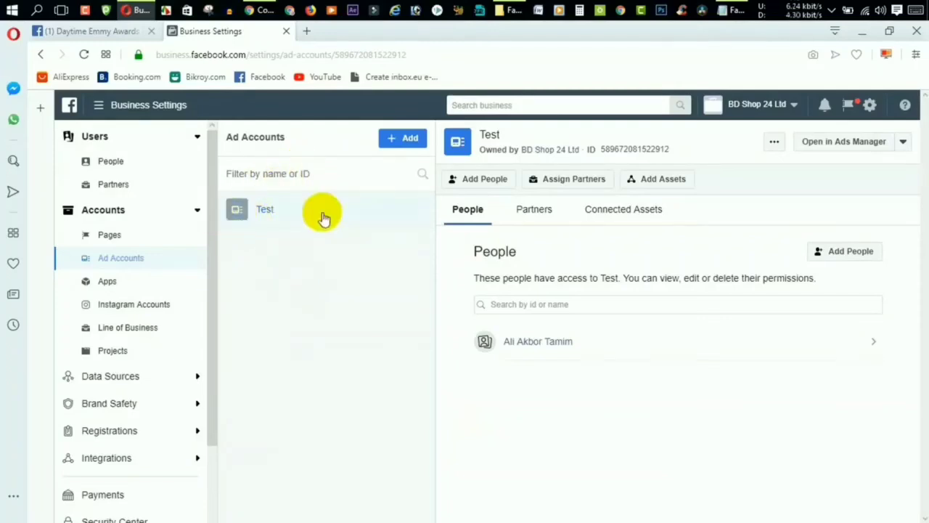
left_click(301, 216)
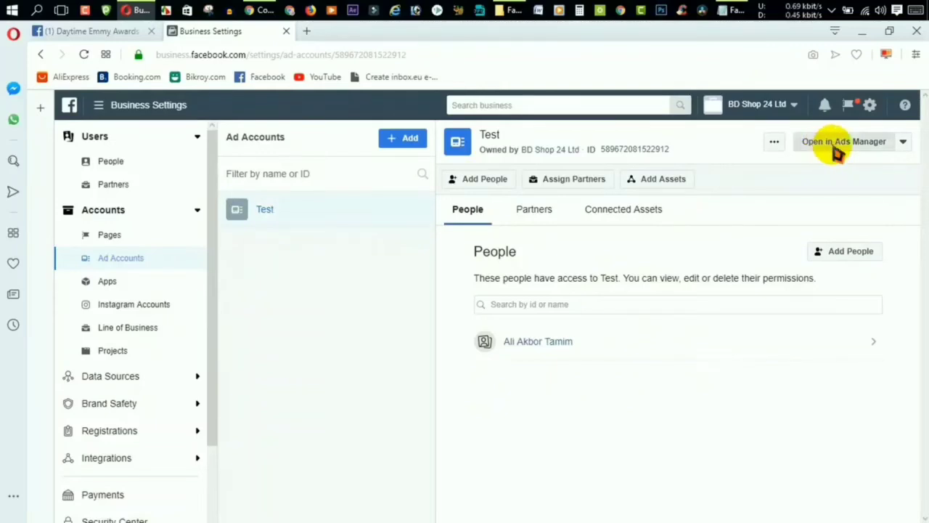
Open the Test ad account's Campaigns in Ads Manager and check that Test appears among the business's ad accounts.
left_click(835, 149)
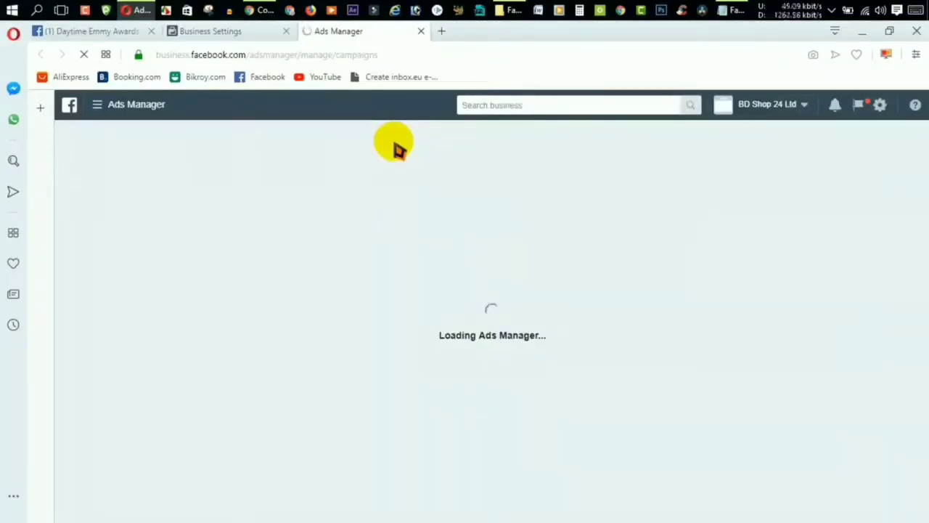
left_click(101, 112)
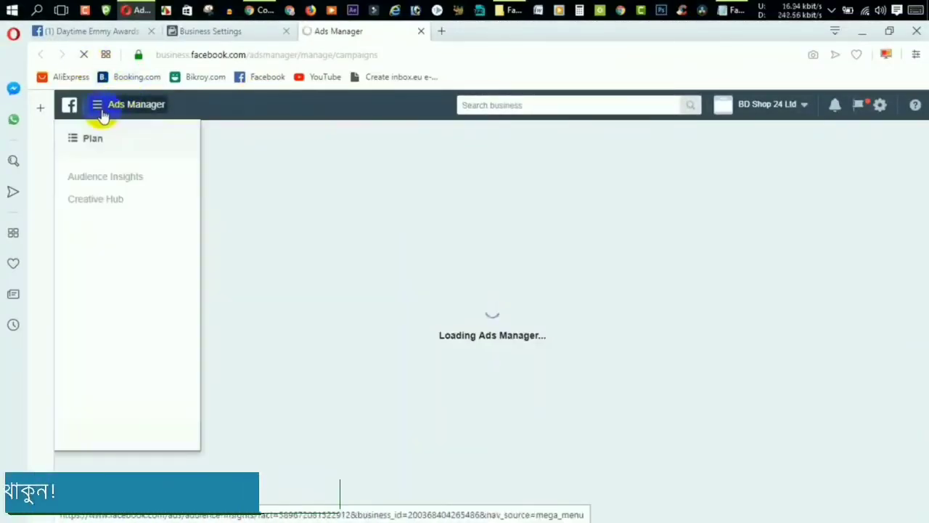
left_click(240, 33)
left_click(371, 32)
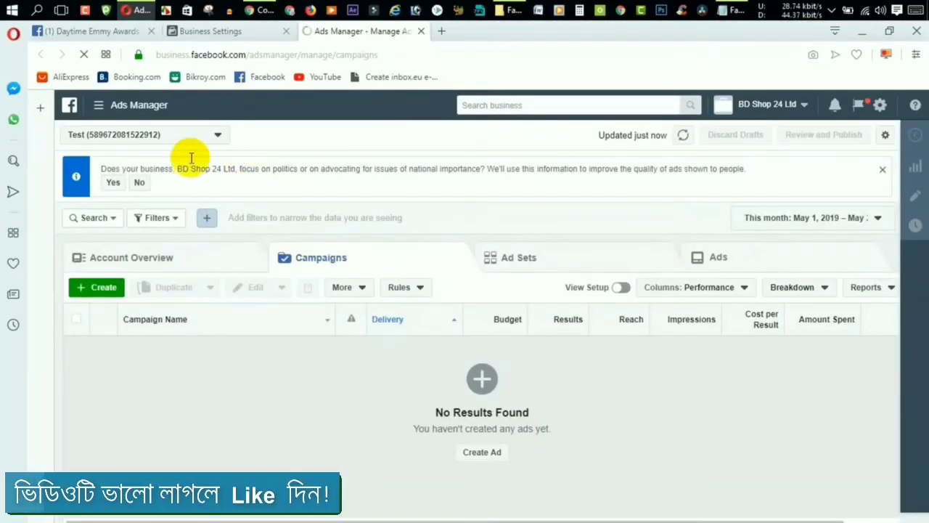
left_click(138, 106)
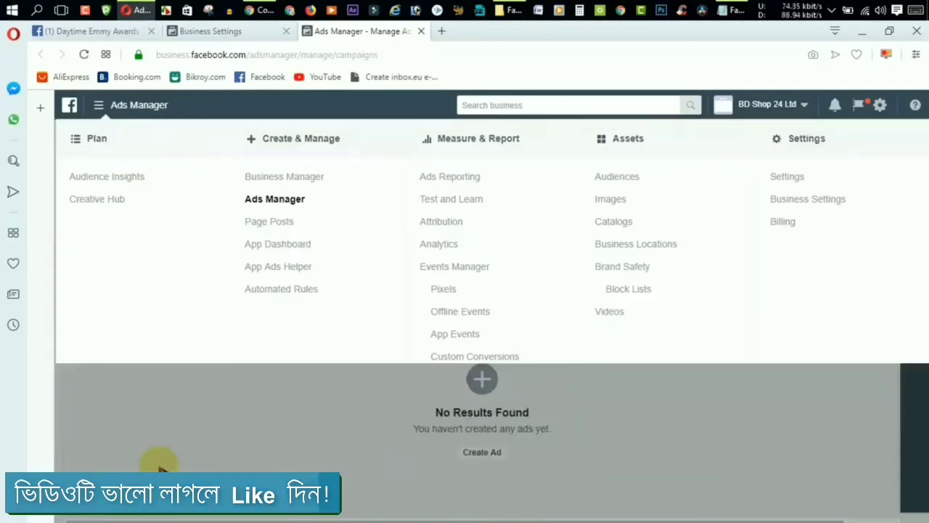
left_click(156, 467)
left_click(135, 140)
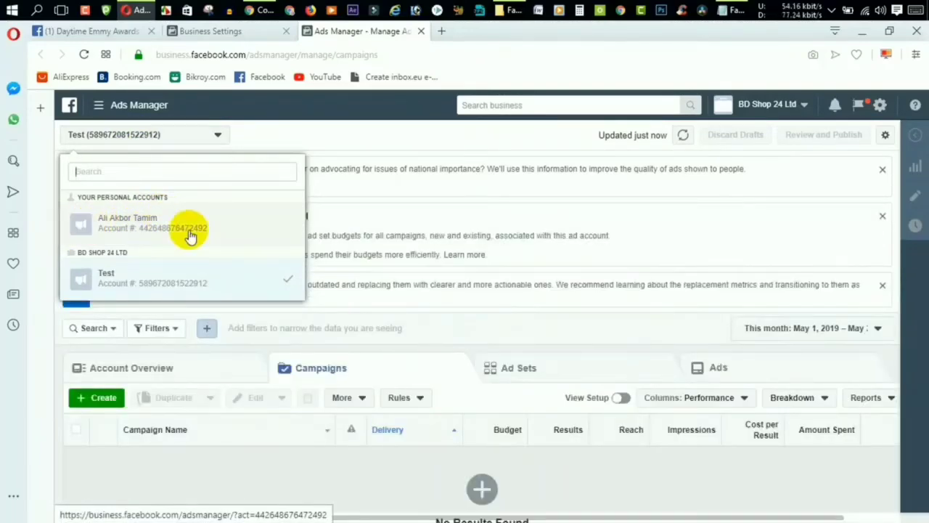
Glance at the Daytime Emmy Awards page and Business Settings, then come back to Ads Manager.
left_click(51, 31)
scroll(510, 421, "down", 3)
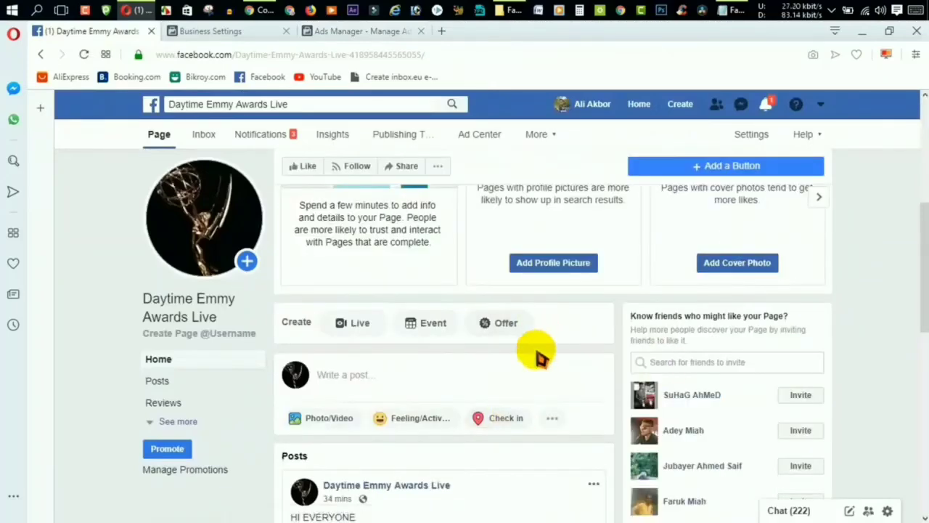
scroll(537, 363, "down", 3)
left_click(234, 33)
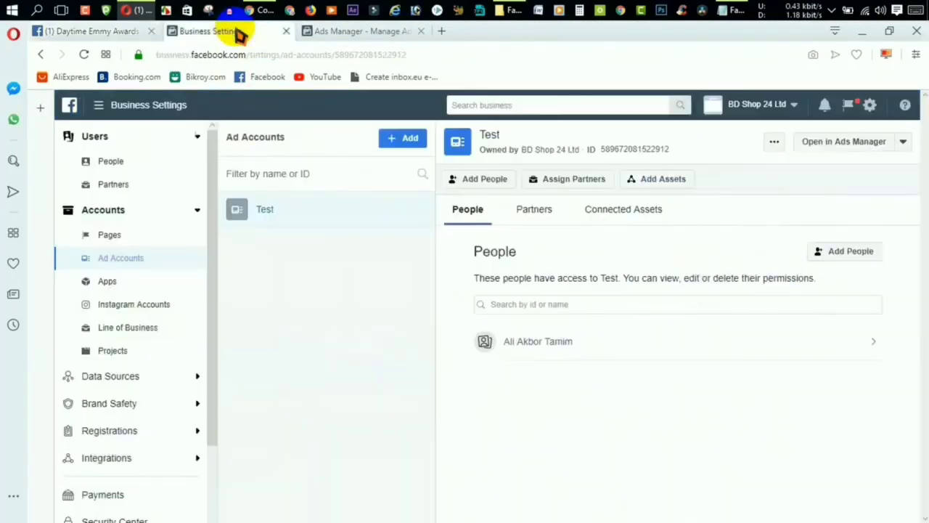
left_click(332, 32)
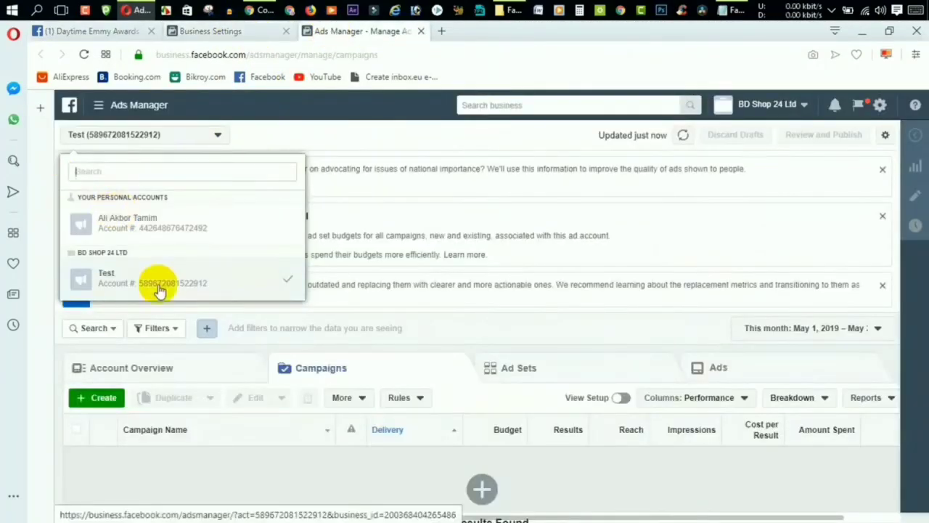
Confirm Test is the selected ad account and bring up the Ads Manager menu for Billing.
left_click(220, 477)
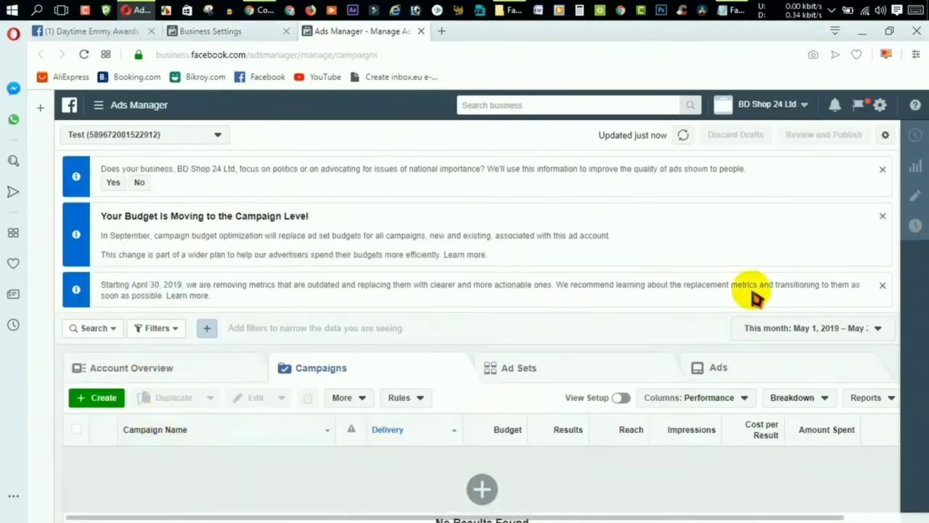
left_click(138, 135)
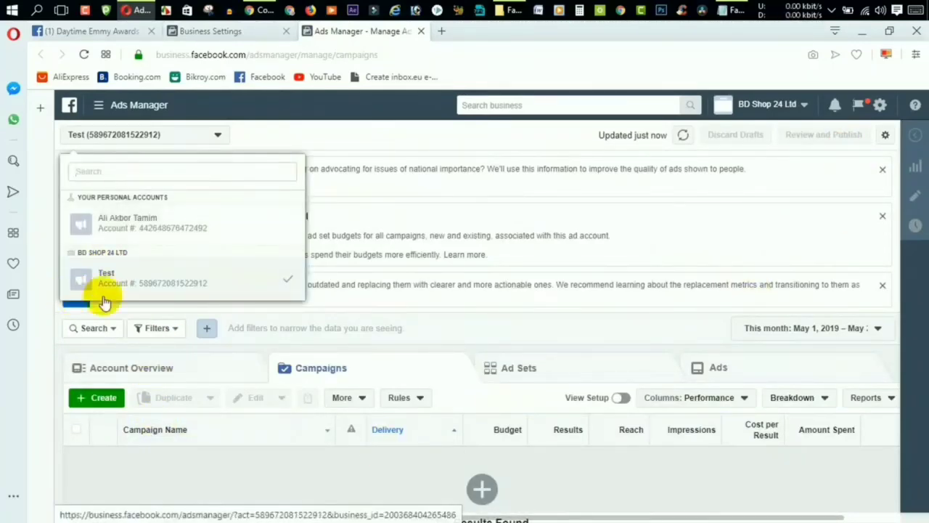
left_click(104, 282)
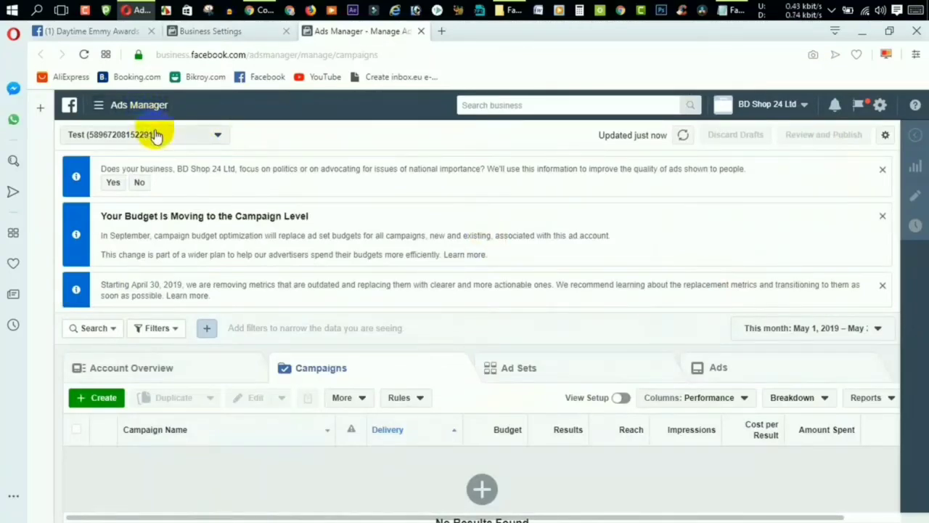
left_click(173, 148)
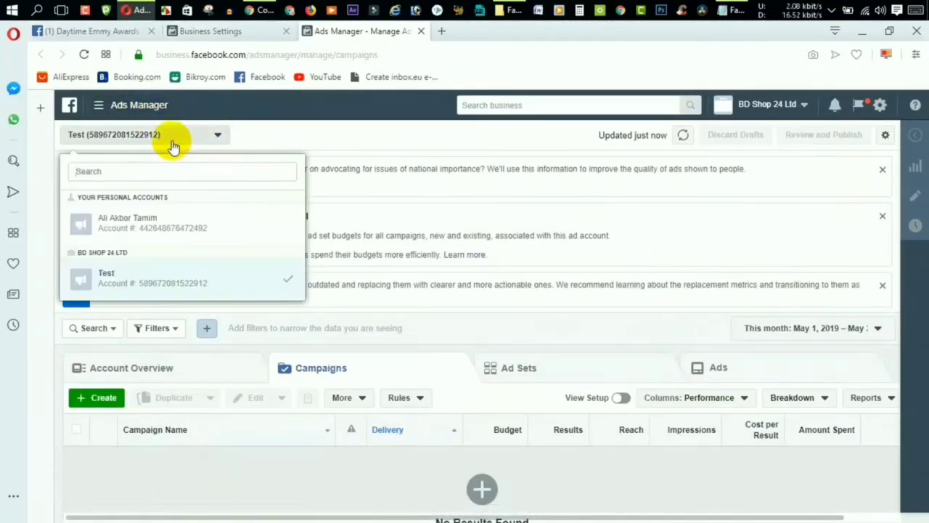
left_click(120, 107)
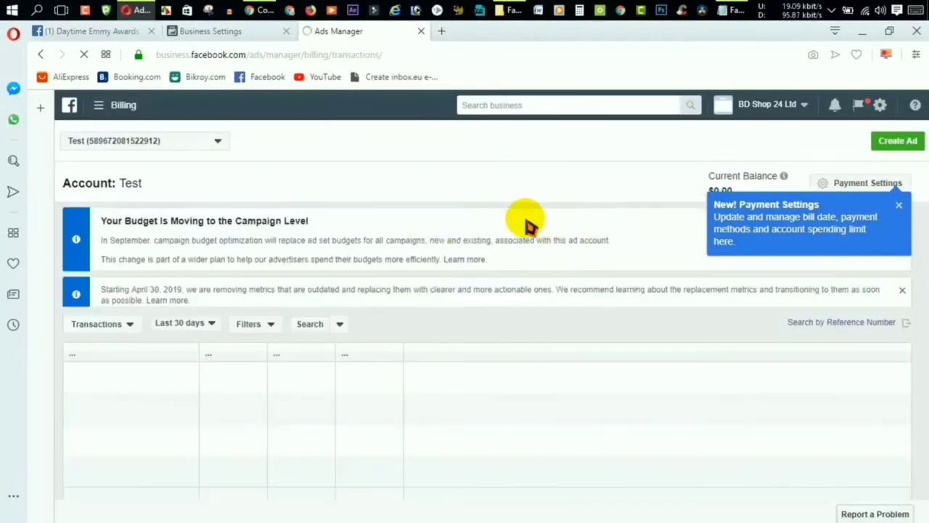
Keep Test as the ad account and open its Payment Settings to add a payment method.
left_click(130, 150)
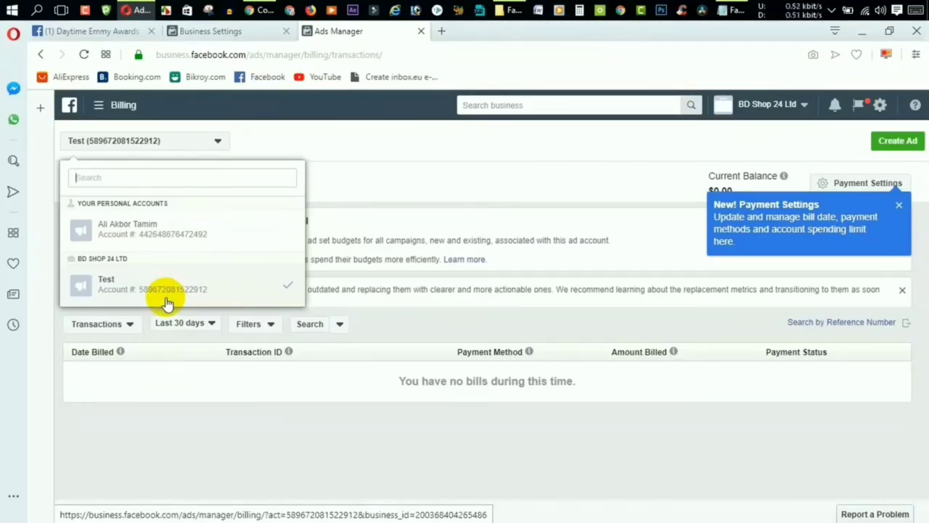
left_click(236, 382)
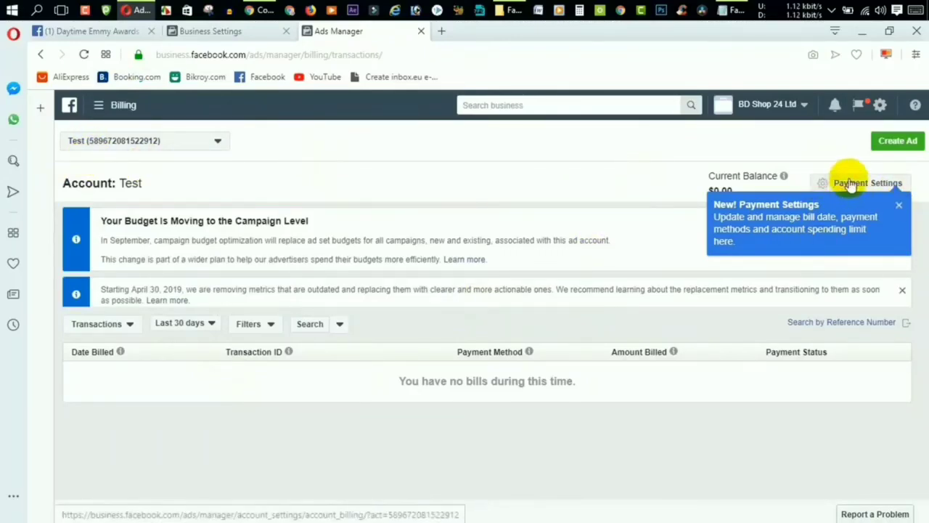
left_click(856, 188)
left_click(707, 324)
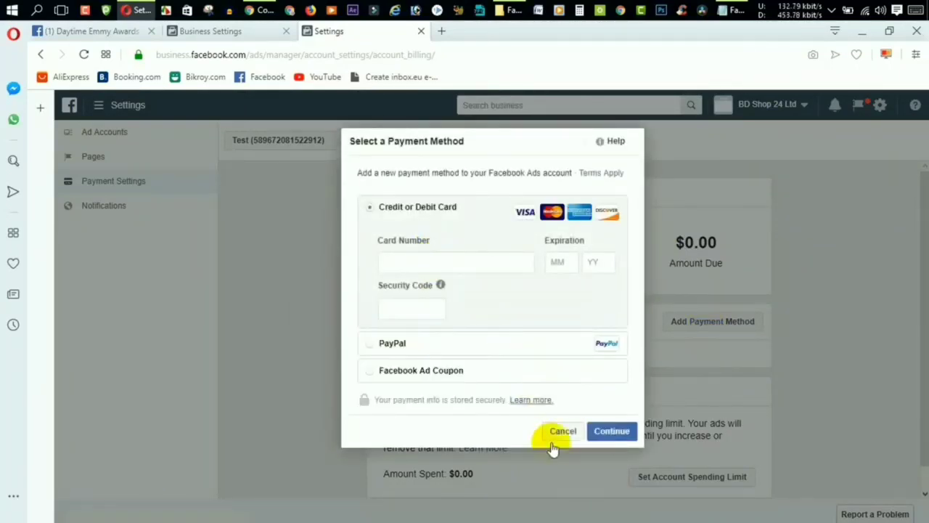
Cancel the payment method form and reload the Daytime Emmy Awards page down to the HI EVERYONE post.
left_click(561, 432)
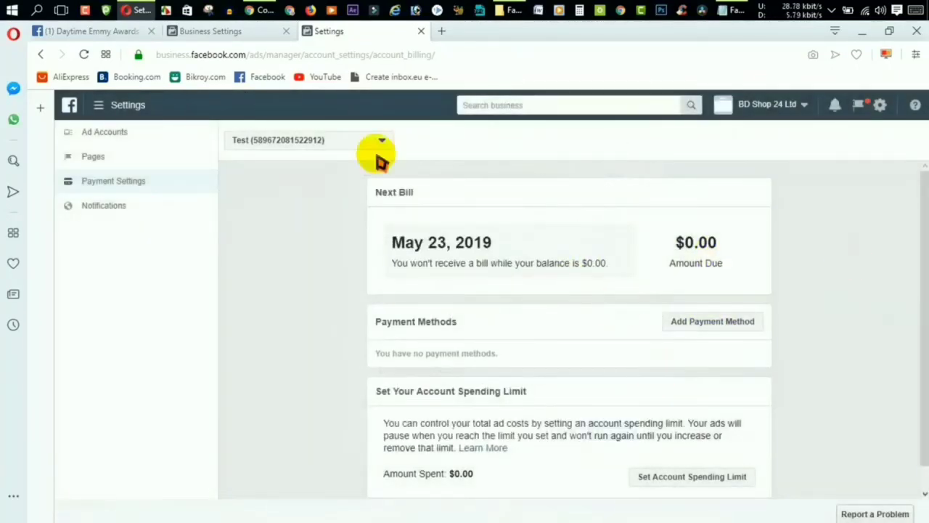
left_click(77, 34)
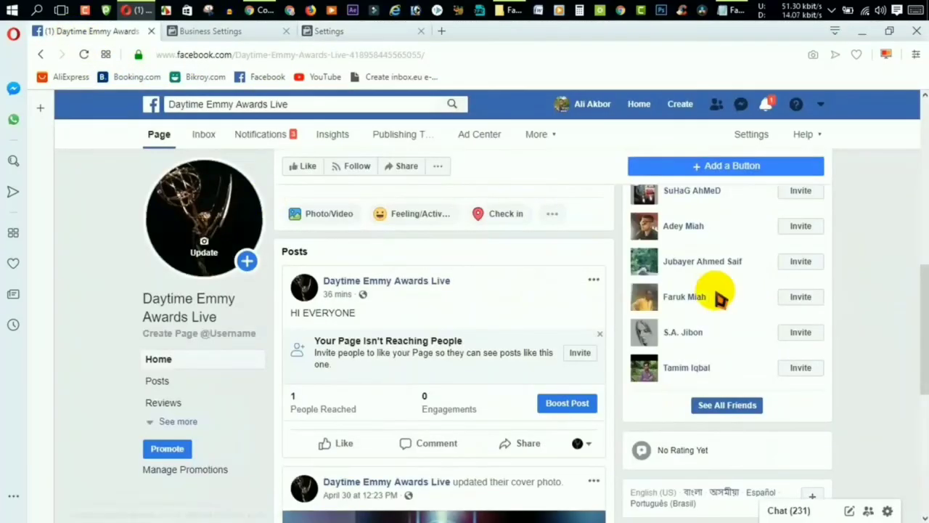
left_click(84, 54)
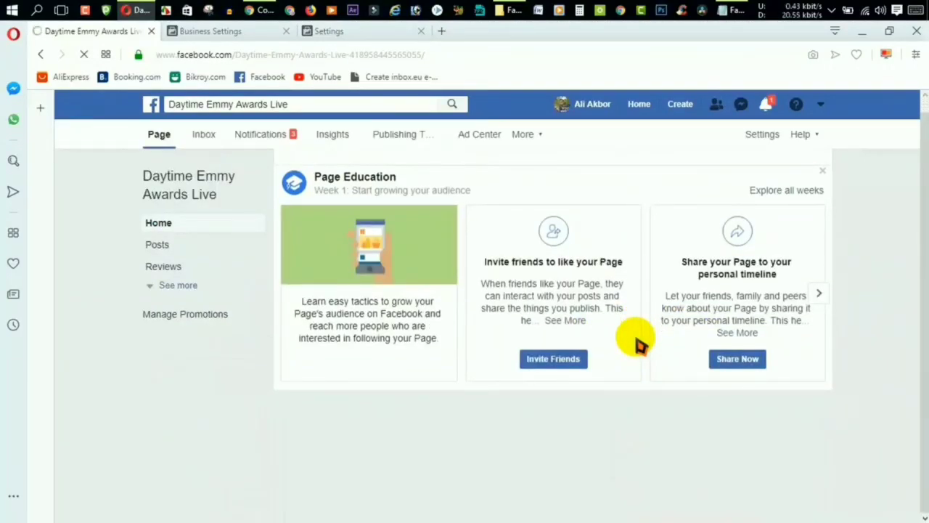
scroll(642, 348, "down", 5)
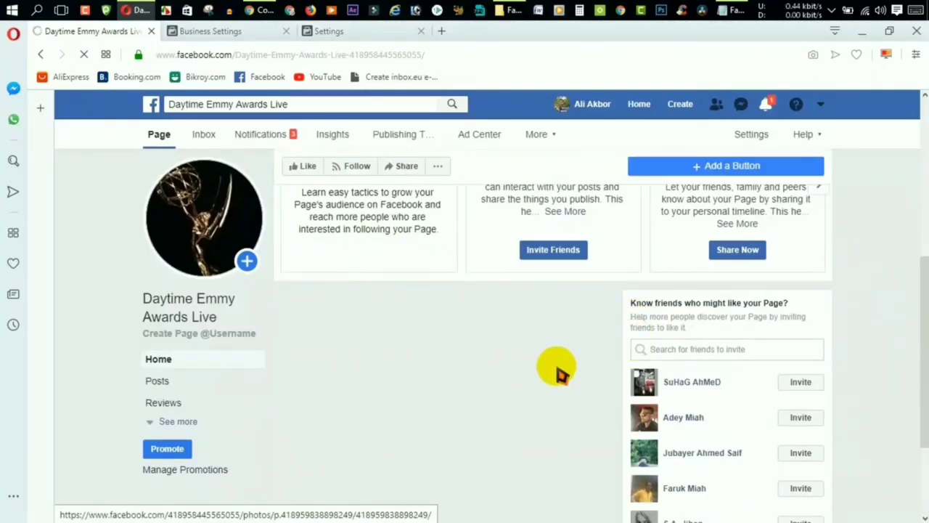
left_click(374, 35)
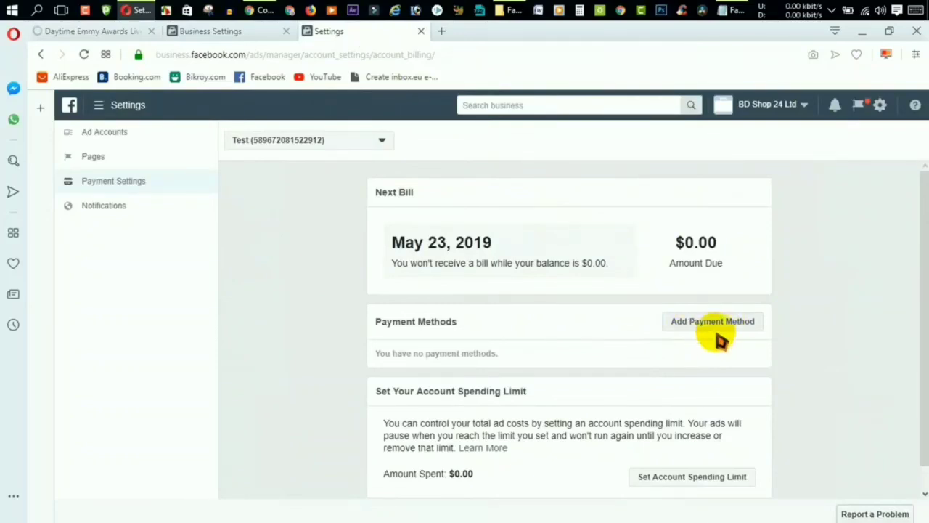
left_click(65, 31)
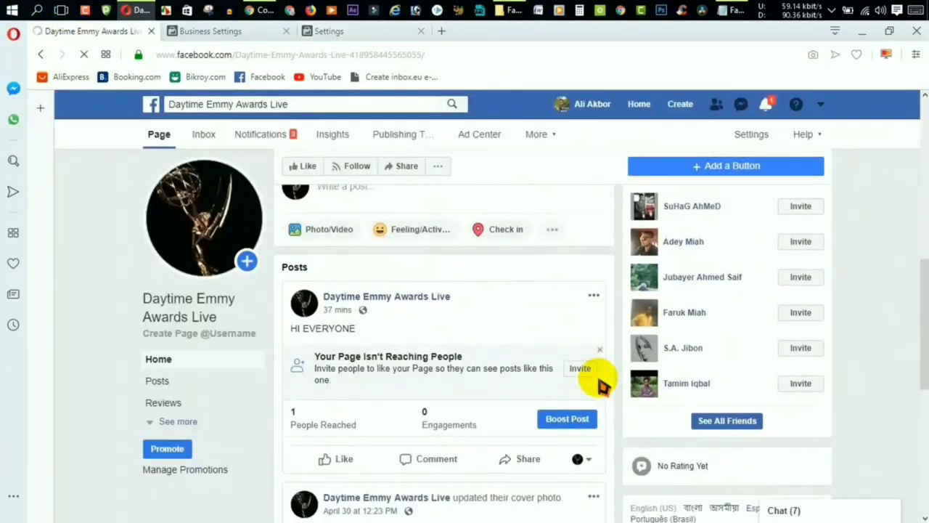
scroll(601, 387, "down", 1)
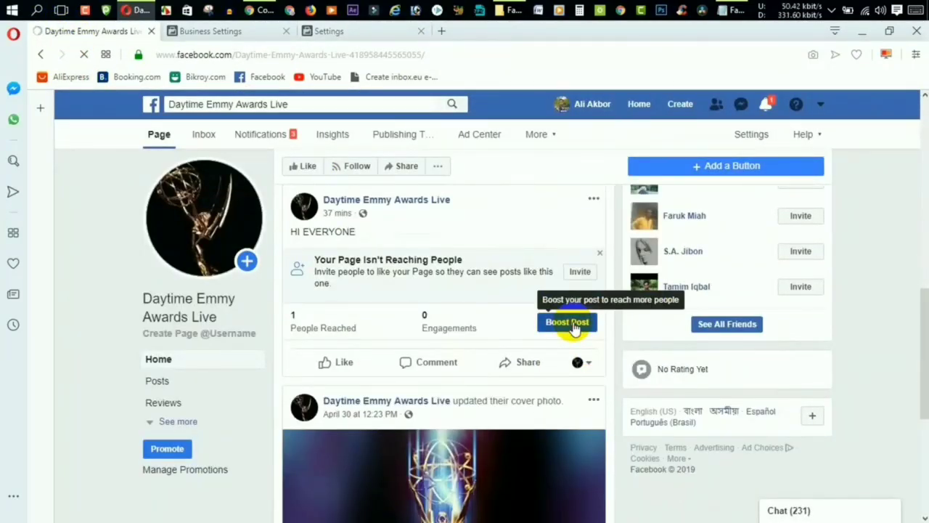
Boost the HI EVERYONE post and choose the Test ad account for payment.
left_click(574, 328)
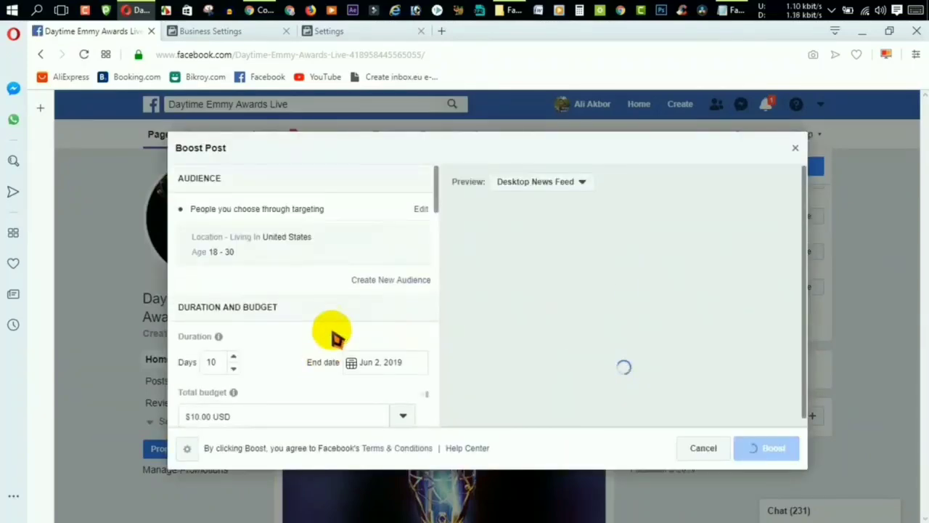
scroll(342, 357, "down", 5)
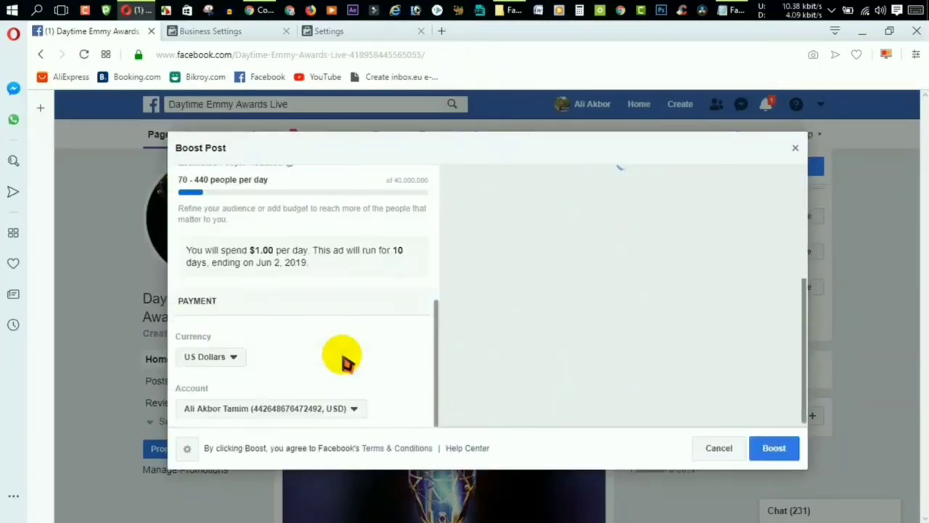
left_click(252, 411)
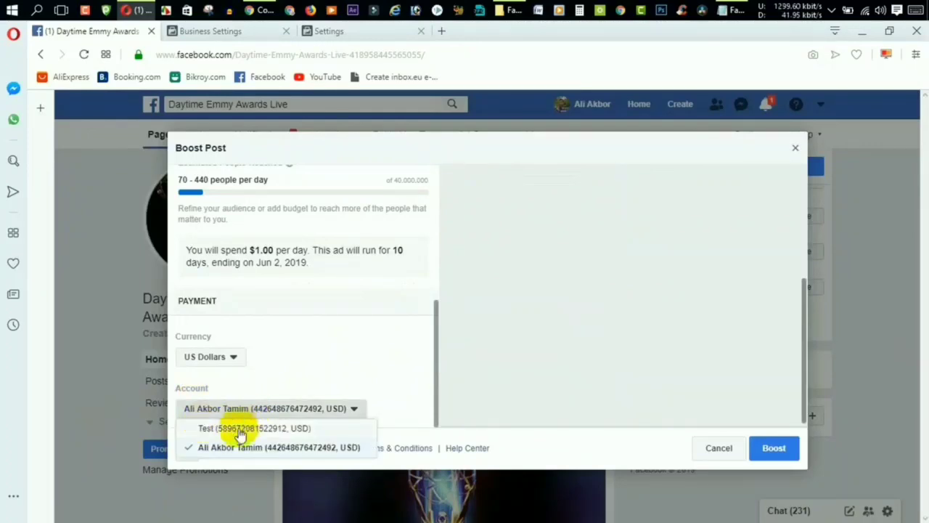
left_click(218, 428)
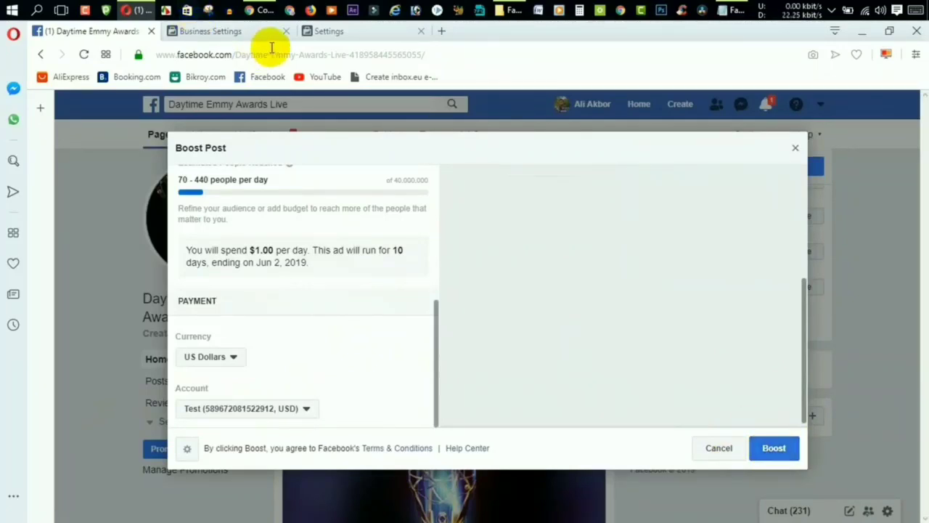
Check the Test account's payment settings, then return to the Boost Post dialog.
left_click(352, 33)
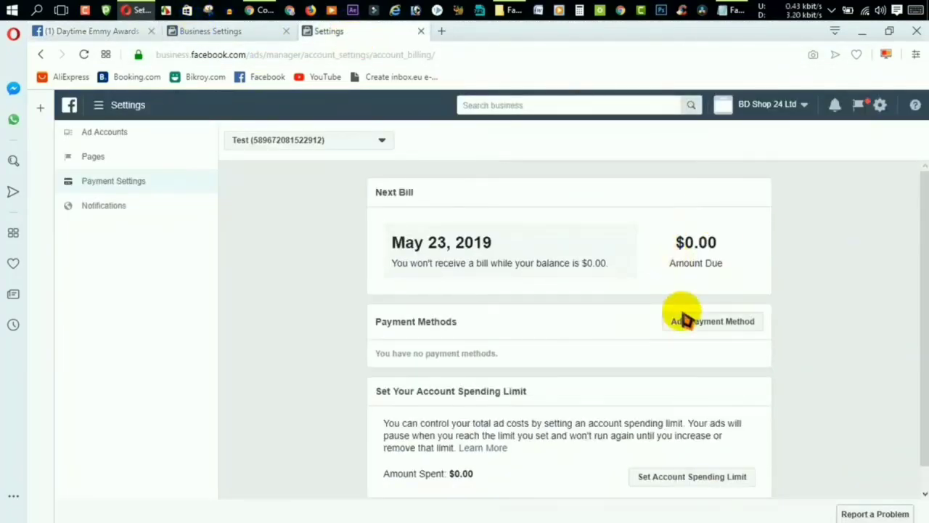
left_click(169, 32)
left_click(129, 31)
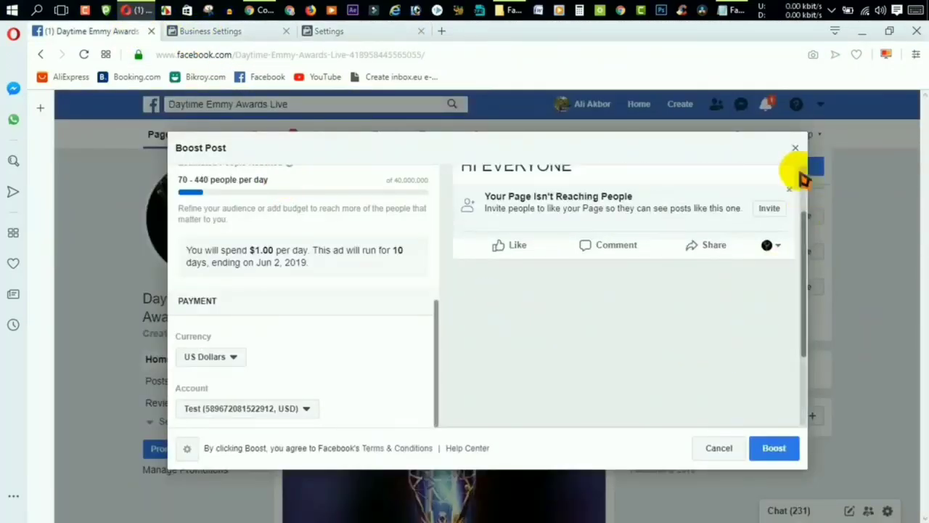
scroll(681, 284, "up", 1)
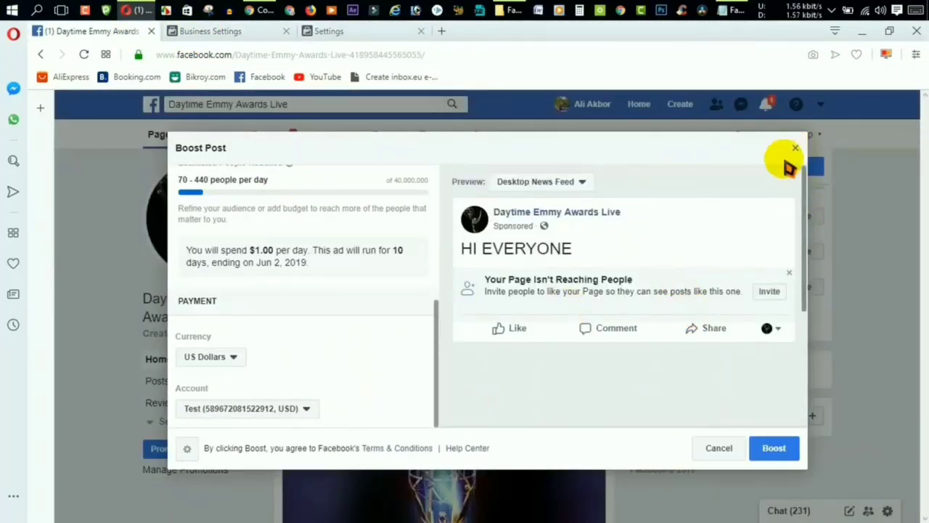